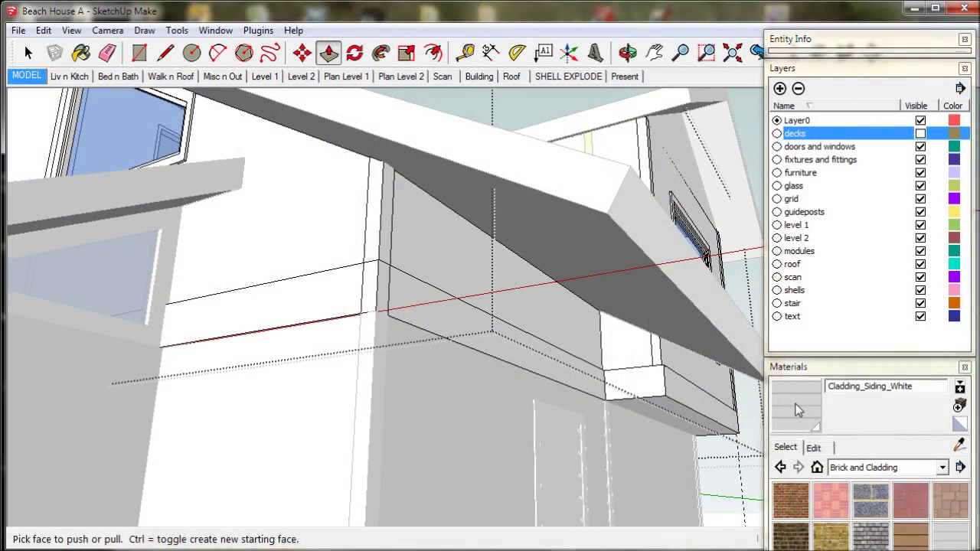
Paint the wall face under the roof overhang with Cladding_Siding_White, then orbit around the house.
{"action": "left_click", "coordinate": [796, 409]}
{"action": "left_click", "coordinate": [421, 239]}
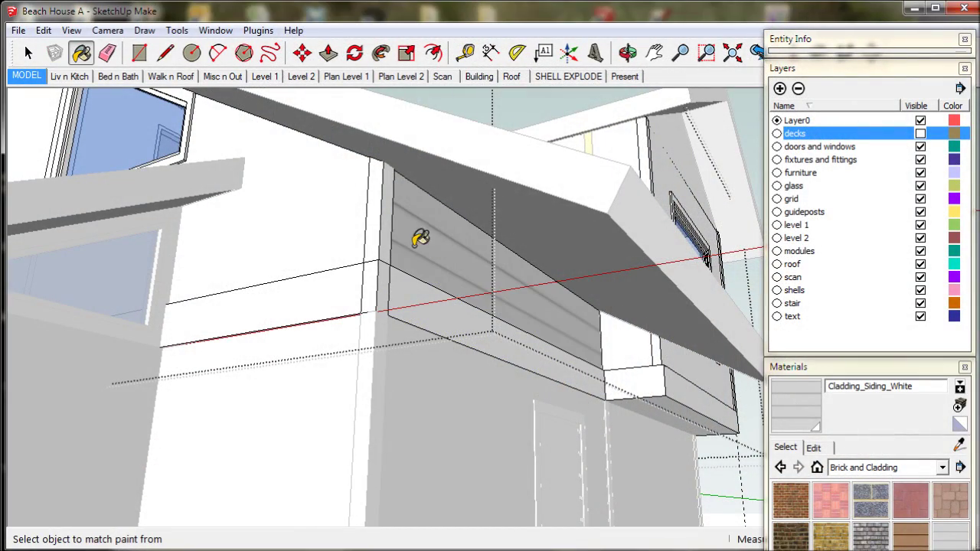
{"action": "left_click", "coordinate": [352, 219]}
{"action": "mouse_move", "coordinate": [343, 222]}
{"action": "middle_mouse_down", "text": "shift"}
{"action": "mouse_move", "coordinate": [320, 265]}
{"action": "mouse_move", "coordinate": [329, 252]}
{"action": "middle_mouse_up", "text": "shift"}
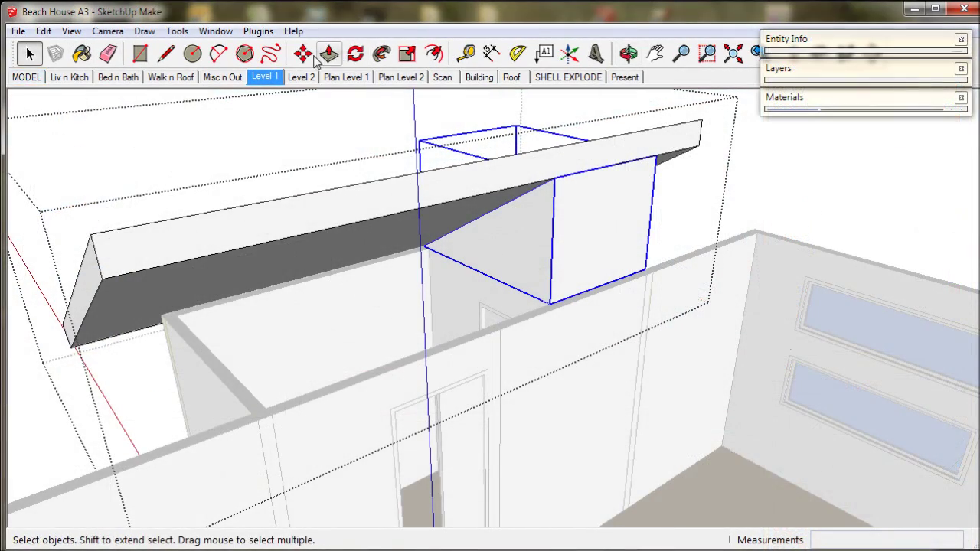
Start a Move copy of the selected box from its corner.
{"action": "left_click", "coordinate": [302, 52]}
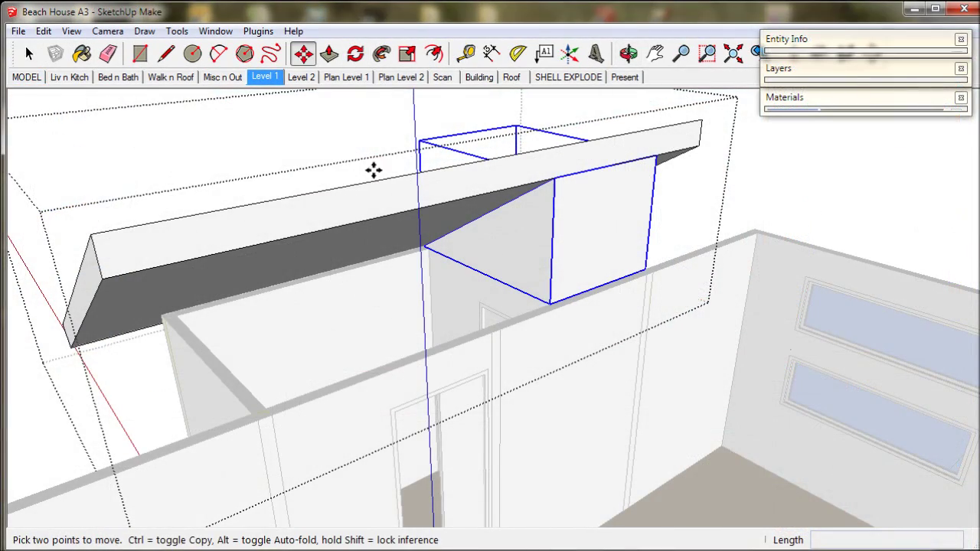
{"action": "left_click", "coordinate": [549, 302]}
{"action": "key", "text": "ctrl"}
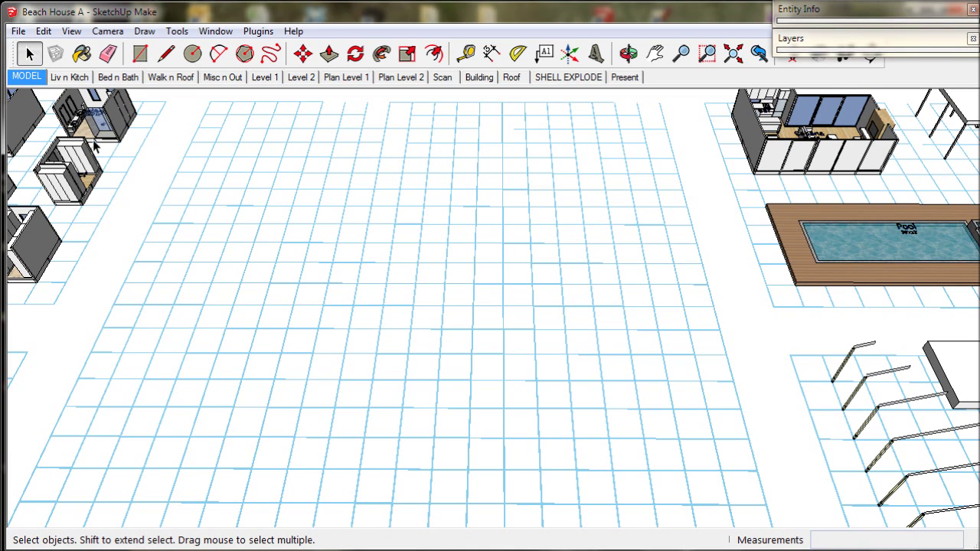
In the Liv n Kitch scene, pick up the 12' x 12' Dining module by its bottom corner and carry it toward the site grid.
{"action": "left_click", "coordinate": [69, 77]}
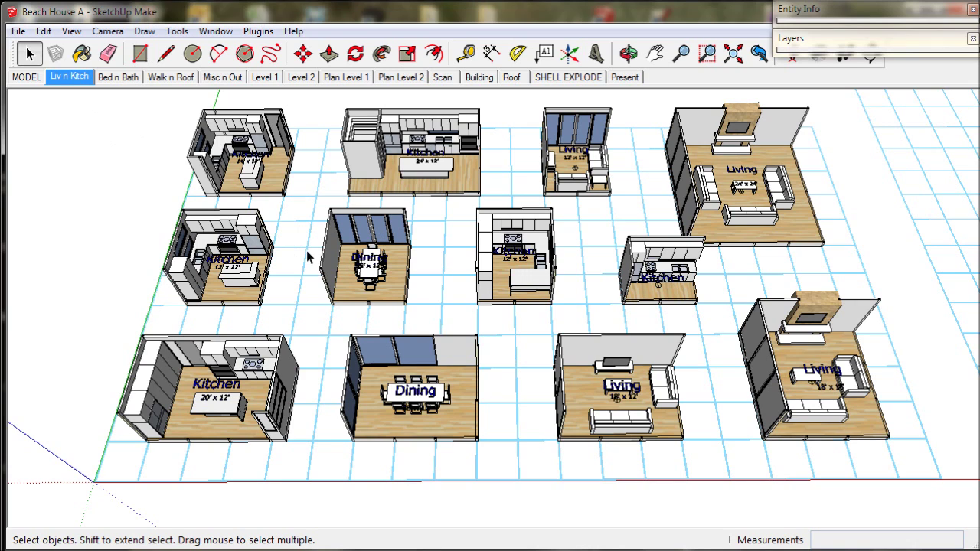
{"action": "left_click", "coordinate": [395, 267]}
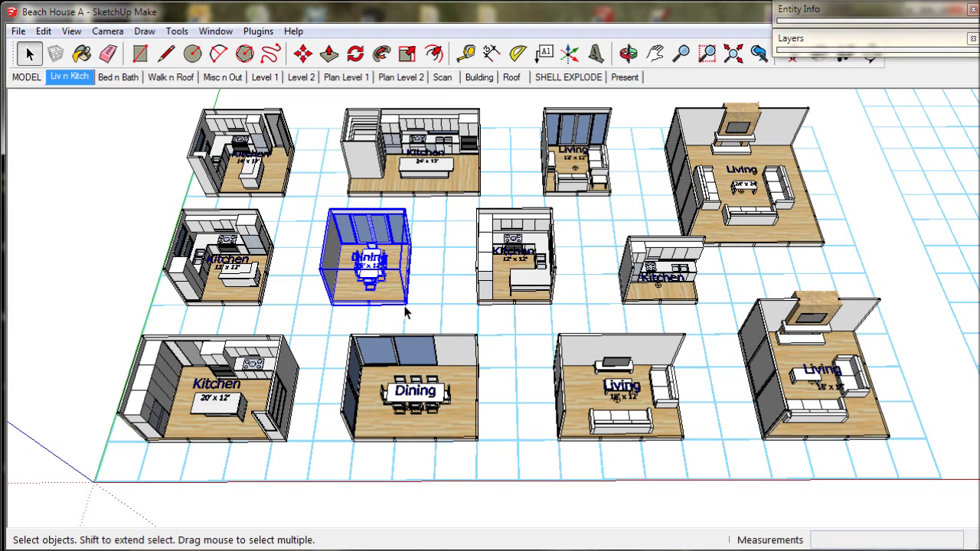
{"action": "scroll", "coordinate": [406, 305], "scroll_direction": "up", "scroll_amount": 6}
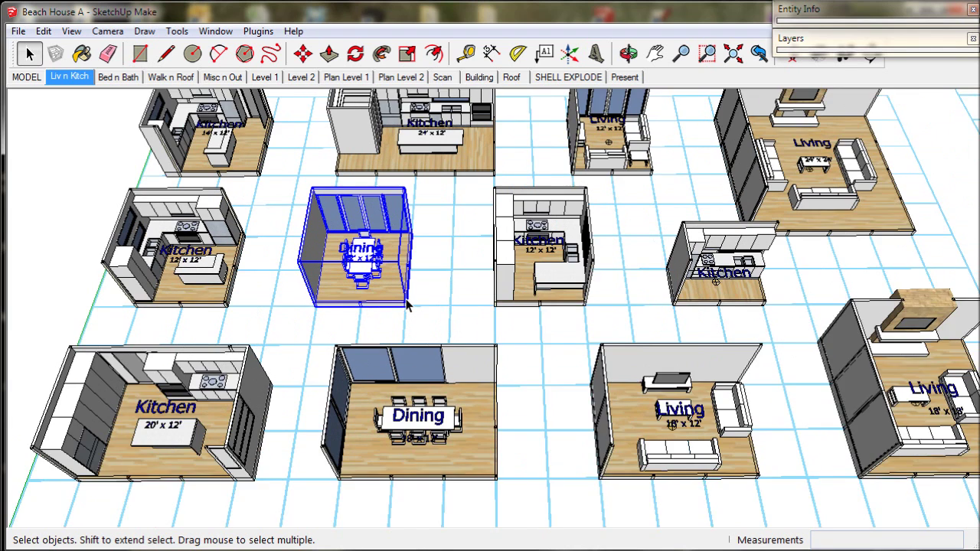
{"action": "scroll", "coordinate": [407, 305], "scroll_direction": "up", "scroll_amount": 6}
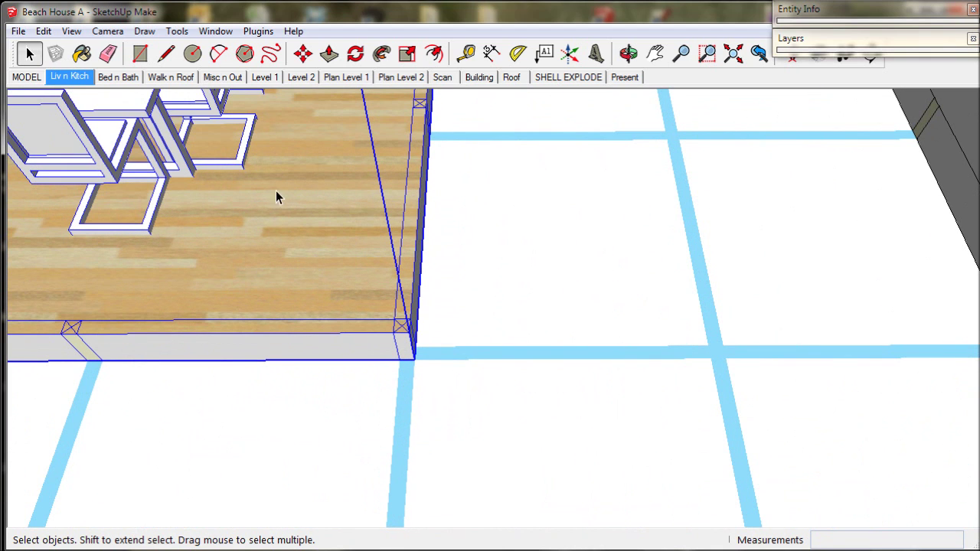
{"action": "left_click", "coordinate": [304, 55]}
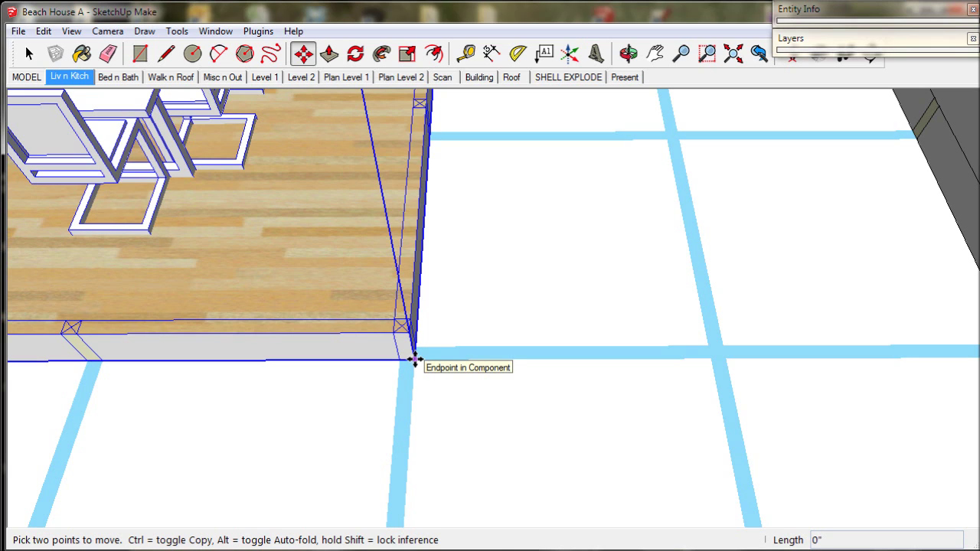
{"action": "left_click", "coordinate": [413, 358]}
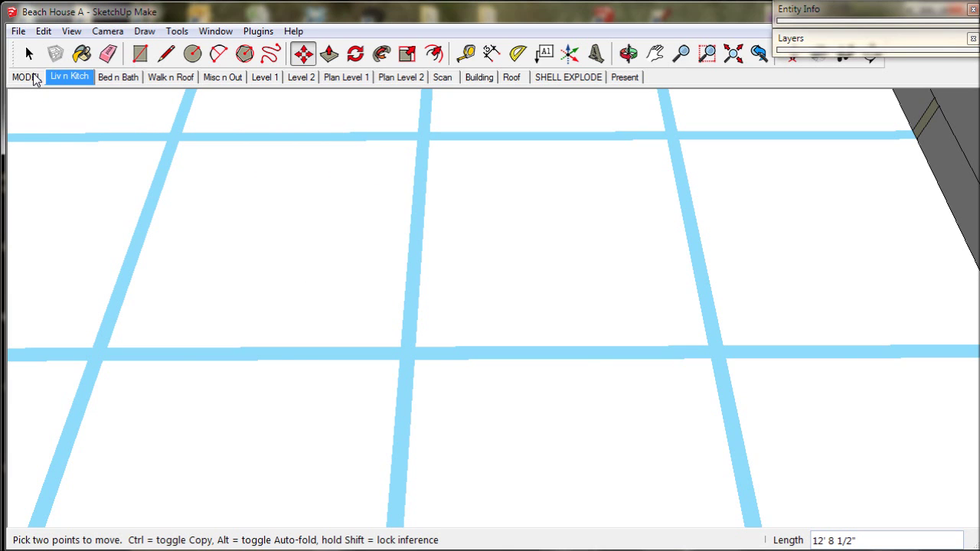
{"action": "left_click", "coordinate": [25, 77]}
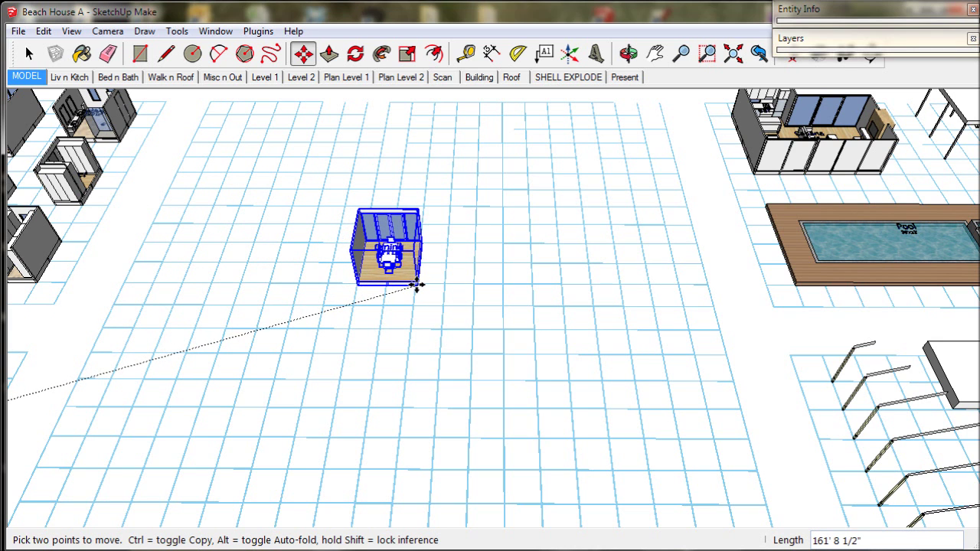
Zoom in and drop the Dining module's corner on a grid-line intersection.
{"action": "scroll", "coordinate": [414, 284], "scroll_direction": "up", "scroll_amount": 6}
{"action": "scroll", "coordinate": [414, 285], "scroll_direction": "up", "scroll_amount": 5}
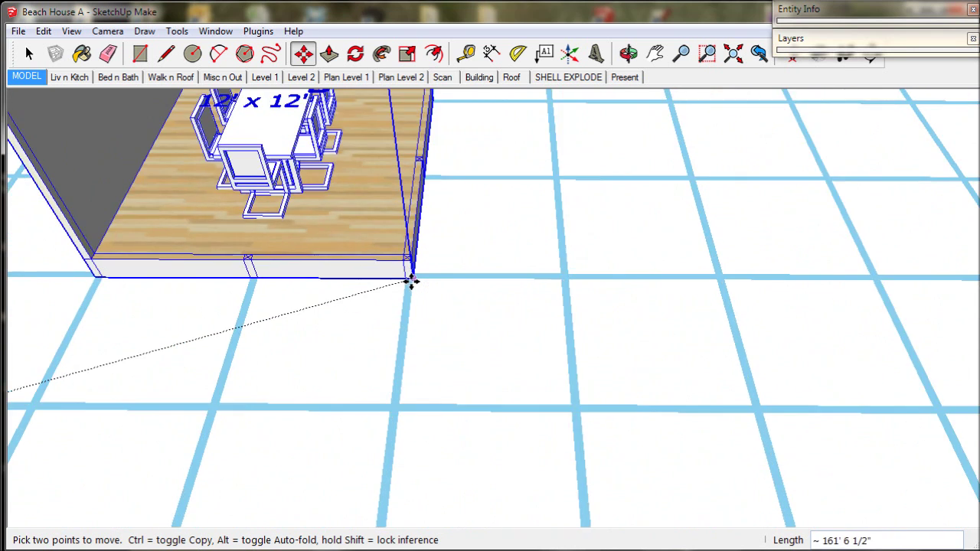
{"action": "scroll", "coordinate": [413, 269], "scroll_direction": "up", "scroll_amount": 1}
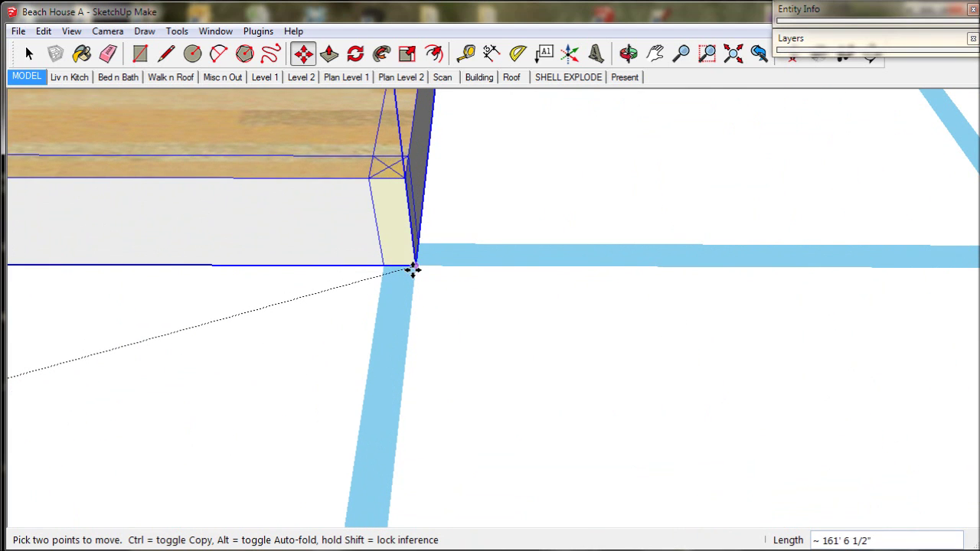
{"action": "left_click", "coordinate": [414, 266]}
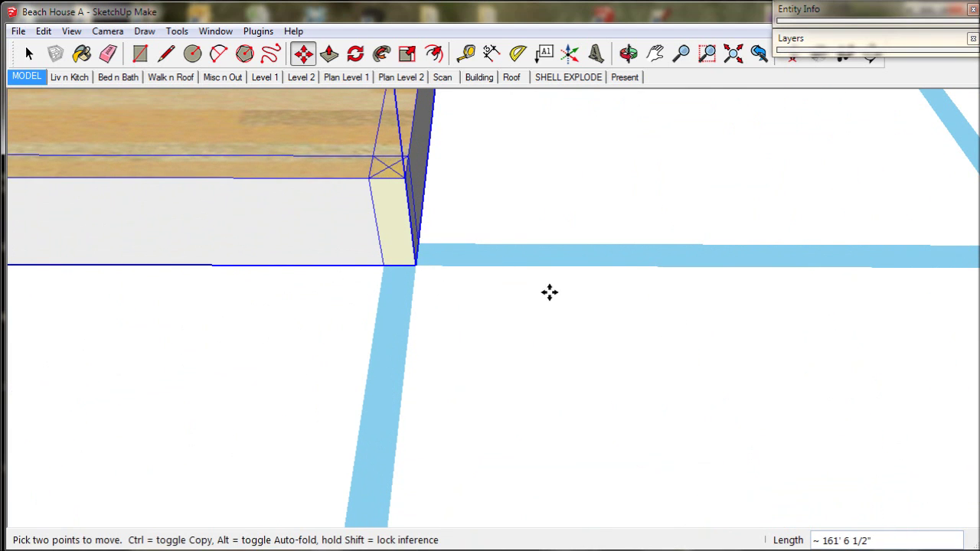
Orbit around the placed corner to confirm it meets the grid lines.
{"action": "key", "text": "o"}
{"action": "left_click_drag", "start_coordinate": [562, 278], "coordinate": [384, 309]}
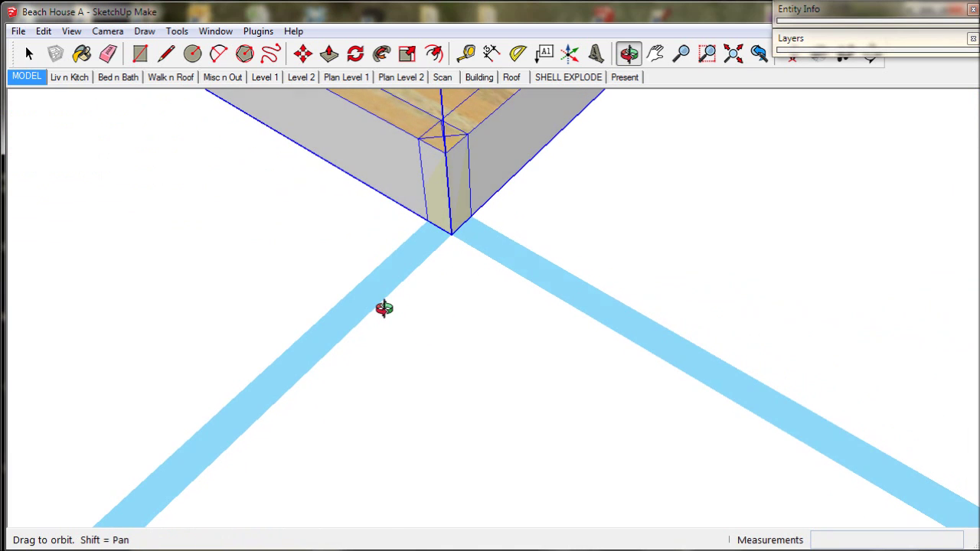
{"action": "key", "text": "m"}
{"action": "scroll", "coordinate": [428, 320], "scroll_direction": "down", "scroll_amount": 1}
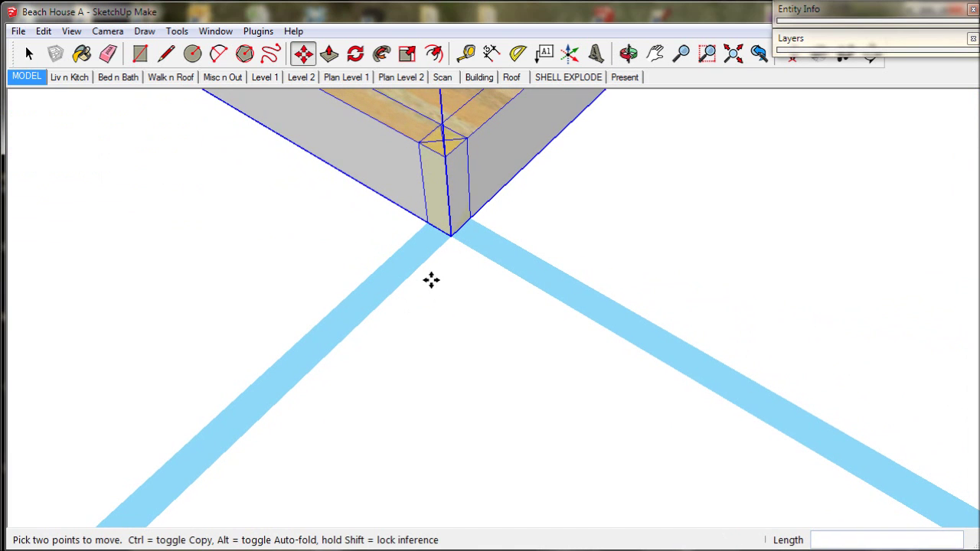
{"action": "middle_click_drag", "start_coordinate": [337, 258], "coordinate": [505, 337]}
{"action": "key", "text": "space"}
{"action": "scroll", "coordinate": [382, 313], "scroll_direction": "down", "scroll_amount": 6}
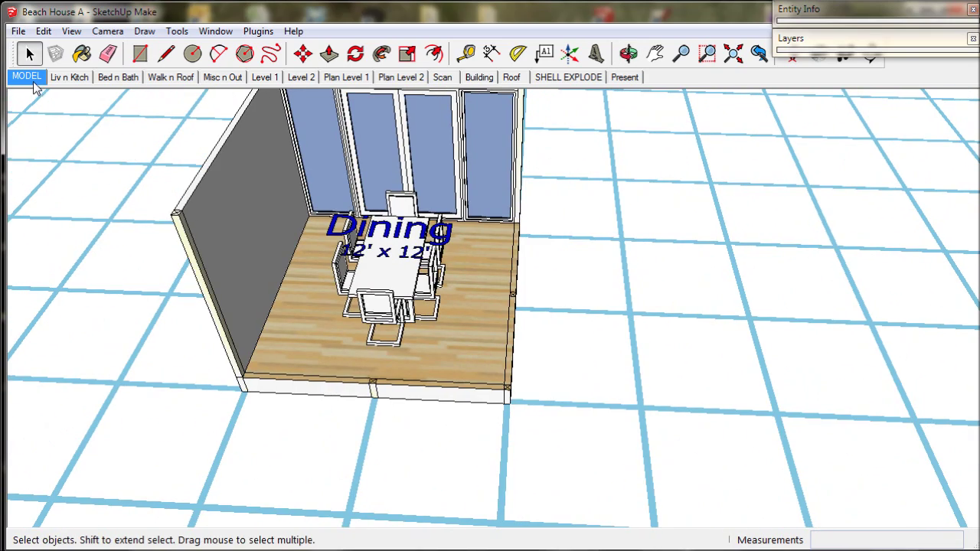
In the Liv n Kitch scene, pick up the 12' x 12' Living module by its top corner.
{"action": "left_click", "coordinate": [65, 77]}
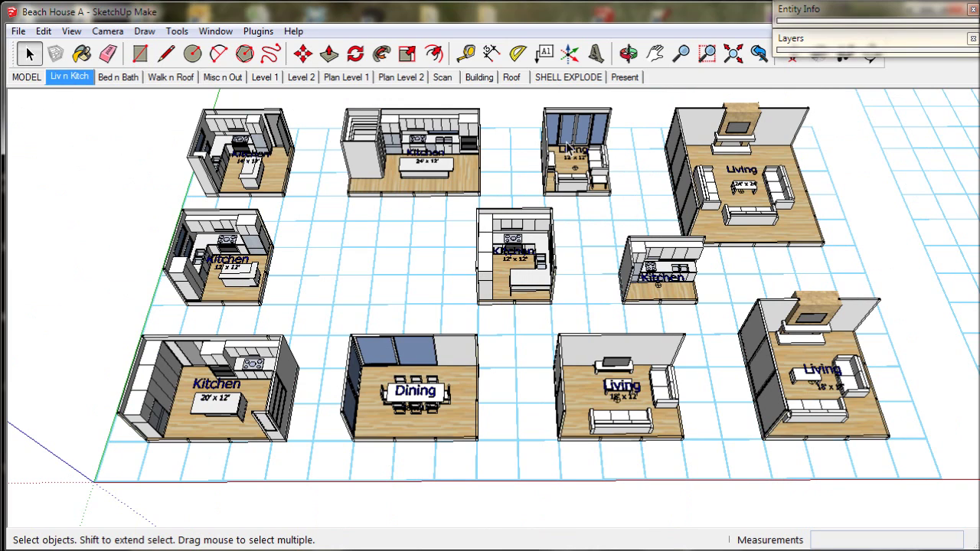
{"action": "left_click", "coordinate": [568, 148]}
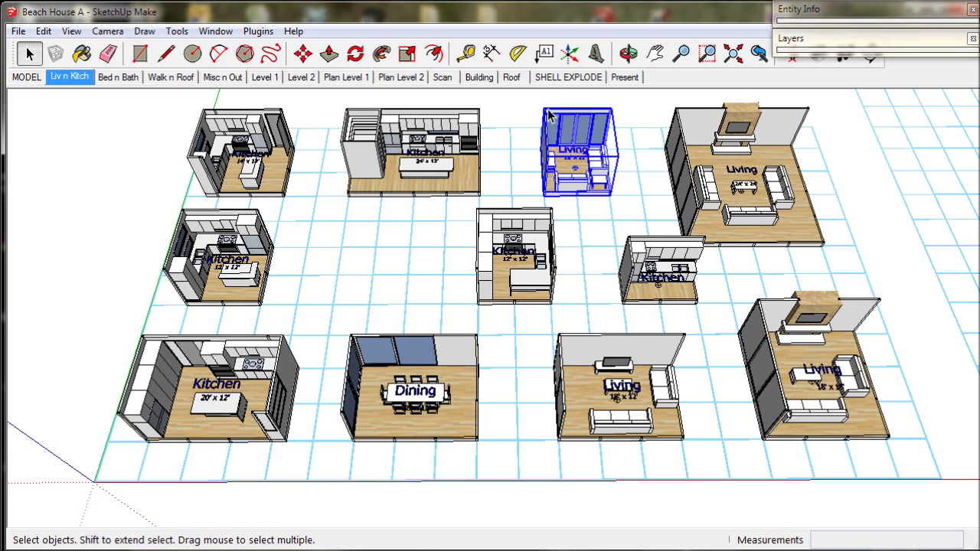
{"action": "scroll", "coordinate": [549, 114], "scroll_direction": "up", "scroll_amount": 10}
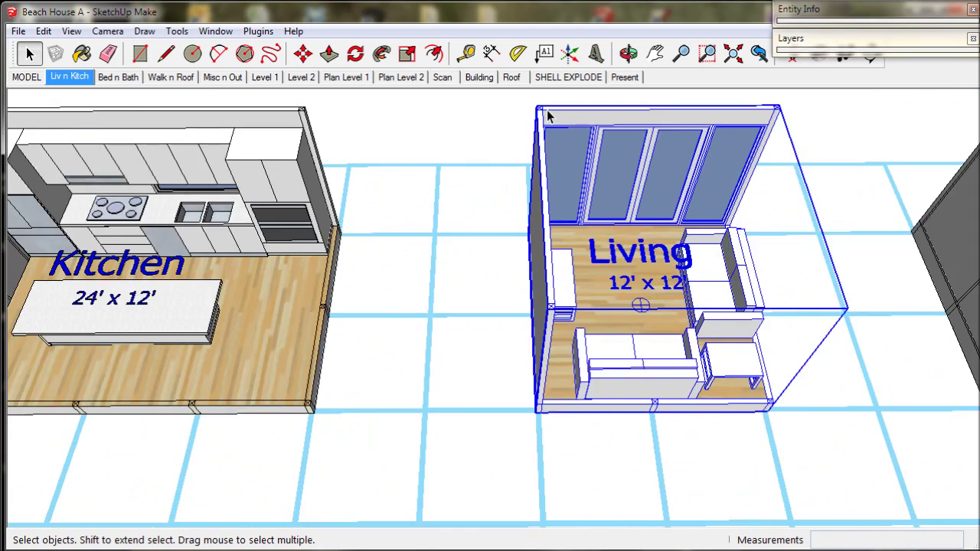
{"action": "scroll", "coordinate": [548, 117], "scroll_direction": "up", "scroll_amount": 3}
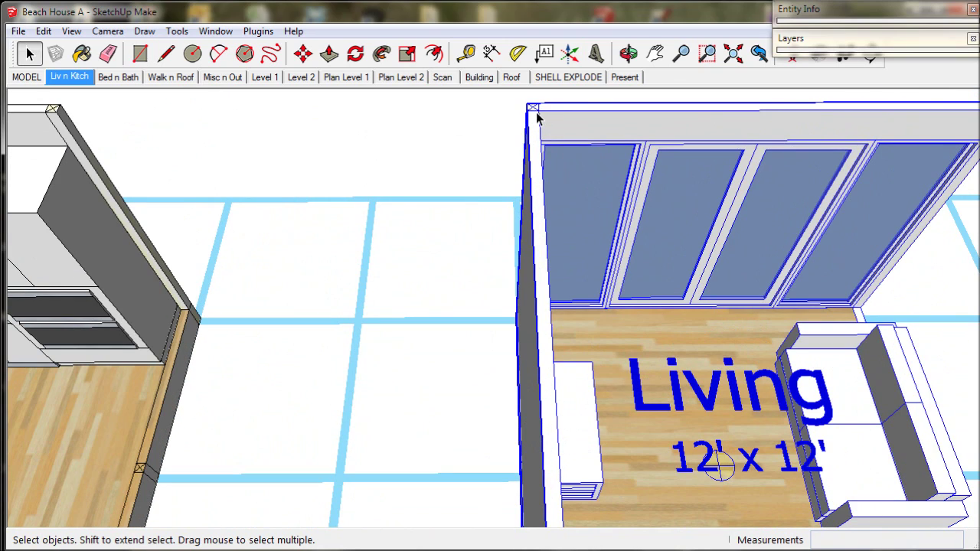
{"action": "scroll", "coordinate": [537, 116], "scroll_direction": "up", "scroll_amount": 2}
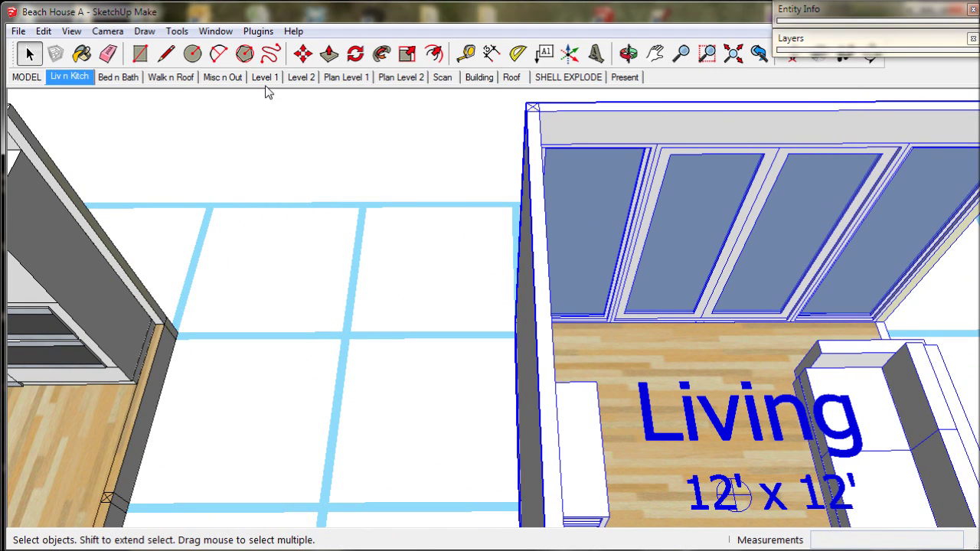
{"action": "left_click", "coordinate": [302, 54]}
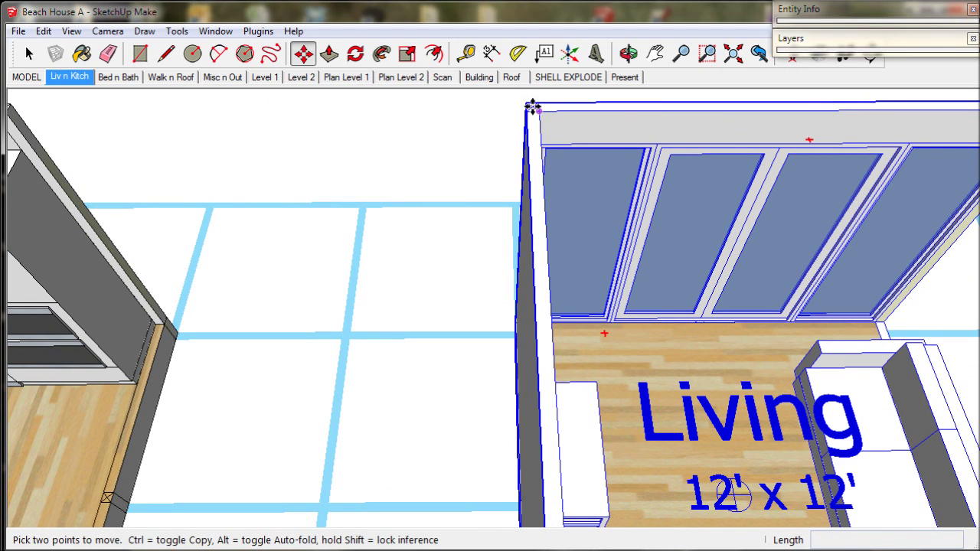
{"action": "scroll", "coordinate": [531, 106], "scroll_direction": "up", "scroll_amount": 5}
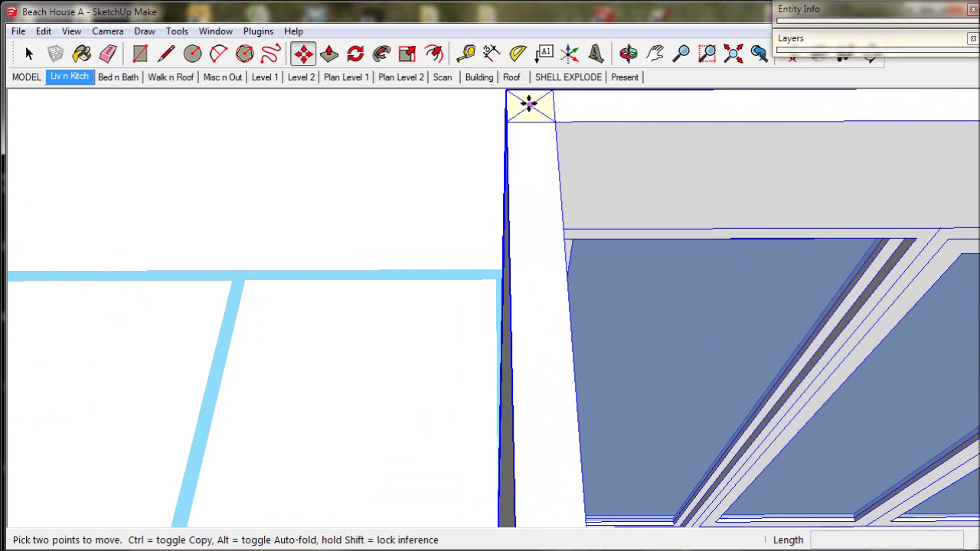
{"action": "left_click", "coordinate": [528, 103]}
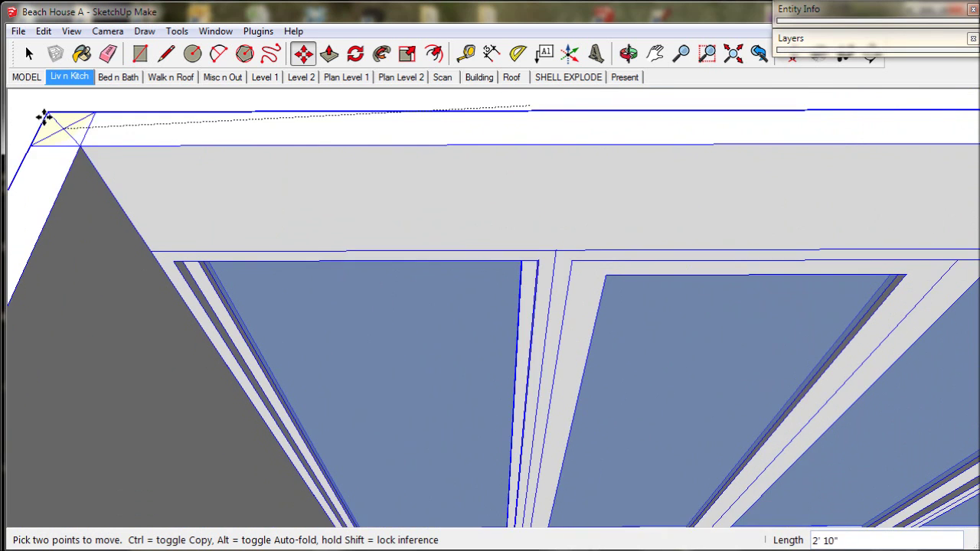
Snap the Living module onto the Dining module's corner endpoint and orbit to a tilted view.
{"action": "left_click", "coordinate": [27, 79]}
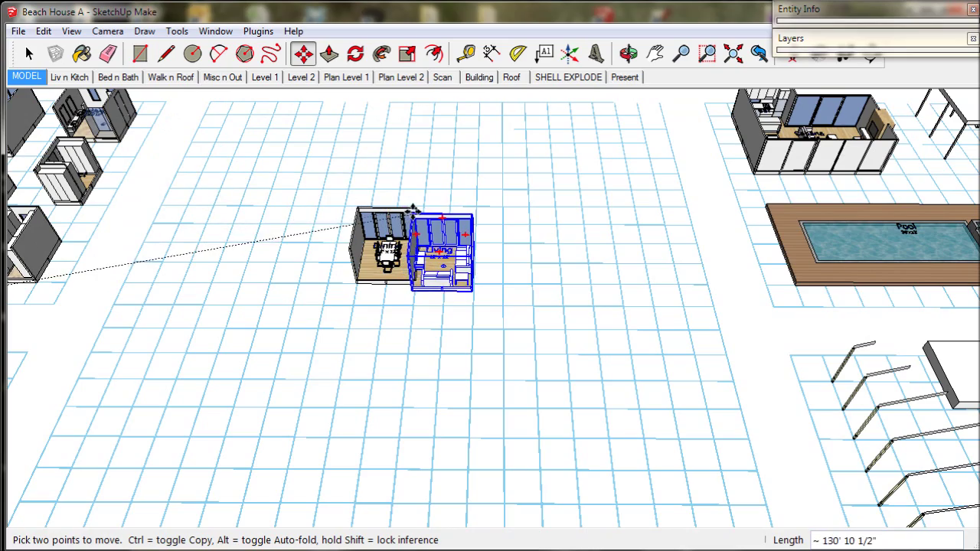
{"action": "scroll", "coordinate": [411, 209], "scroll_direction": "up", "scroll_amount": 5}
{"action": "scroll", "coordinate": [414, 208], "scroll_direction": "up", "scroll_amount": 6}
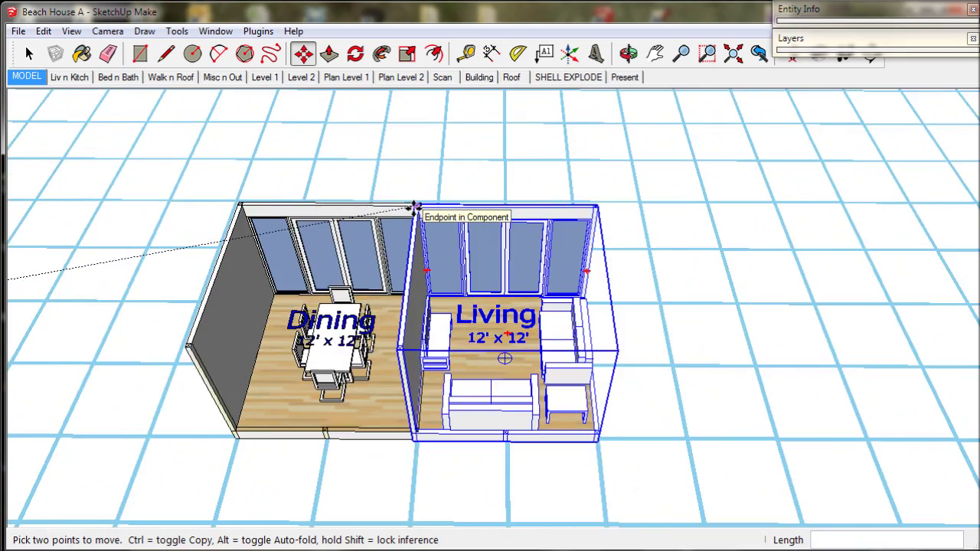
{"action": "scroll", "coordinate": [428, 195], "scroll_direction": "up", "scroll_amount": 2}
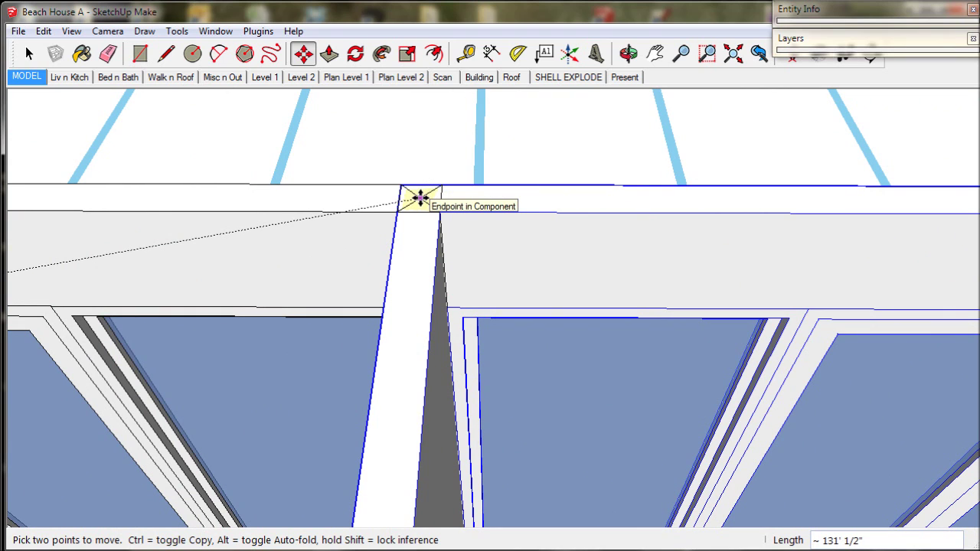
{"action": "left_click", "coordinate": [420, 197]}
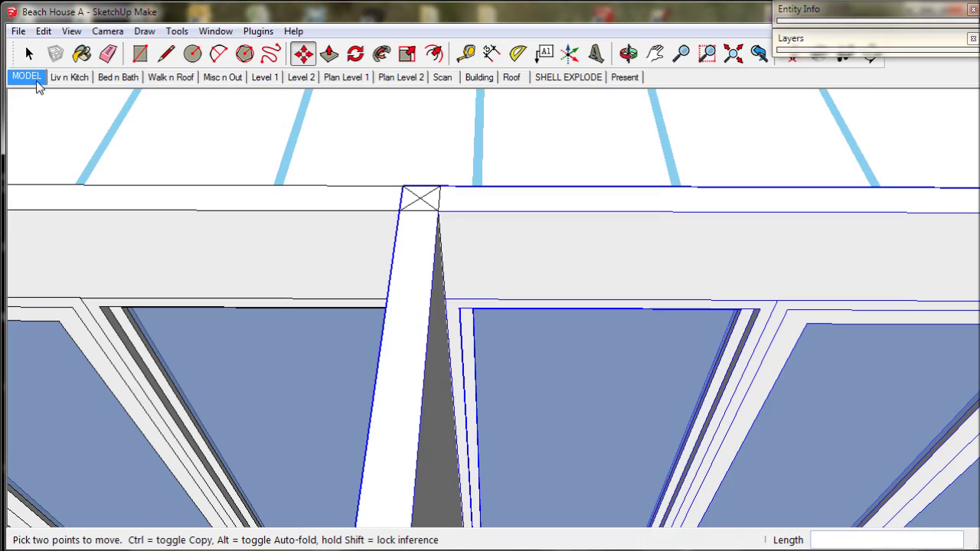
{"action": "left_click", "coordinate": [37, 81]}
{"action": "scroll", "coordinate": [380, 192], "scroll_direction": "up", "scroll_amount": 5}
{"action": "middle_click_drag", "start_coordinate": [380, 192], "coordinate": [664, 195]}
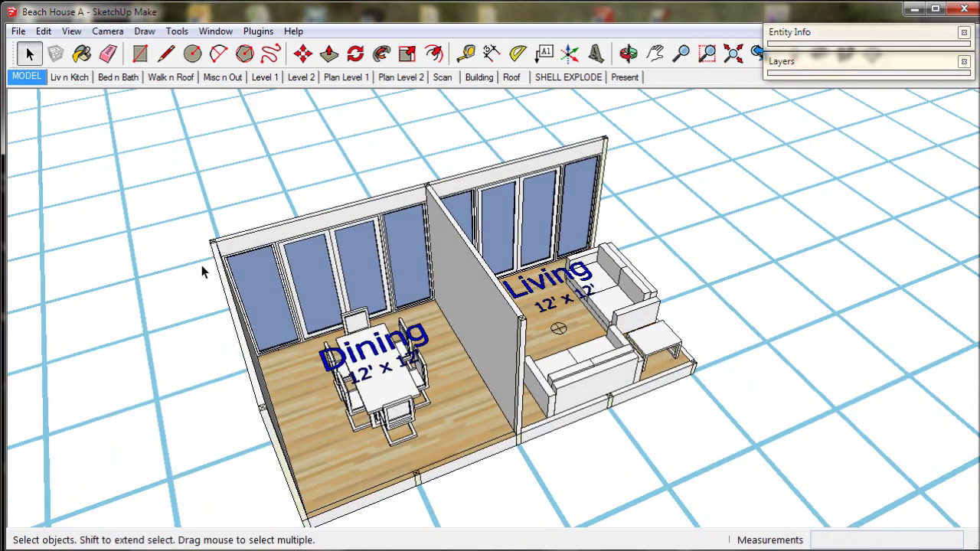
Orbit and pan toward a top-down view of the Dining and Living rooms.
{"action": "middle_click_drag", "start_coordinate": [202, 265], "coordinate": [90, 221]}
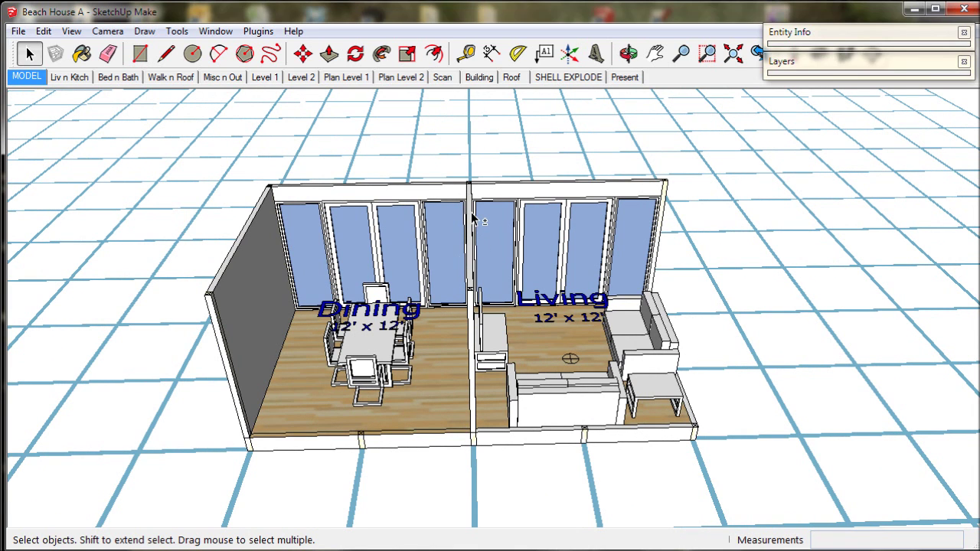
{"action": "key", "text": "o"}
{"action": "left_click_drag", "start_coordinate": [473, 220], "coordinate": [473, 348]}
{"action": "key", "text": "space"}
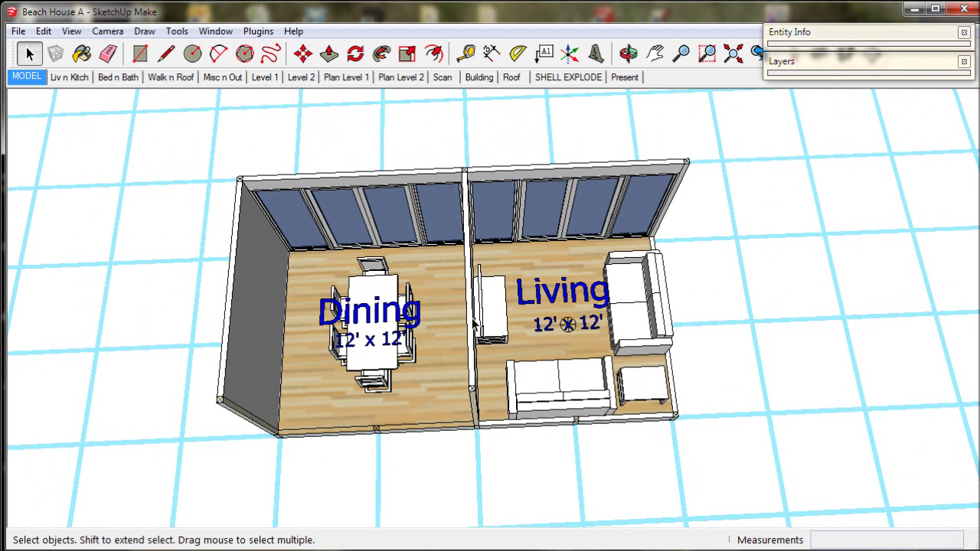
{"action": "key", "text": "o"}
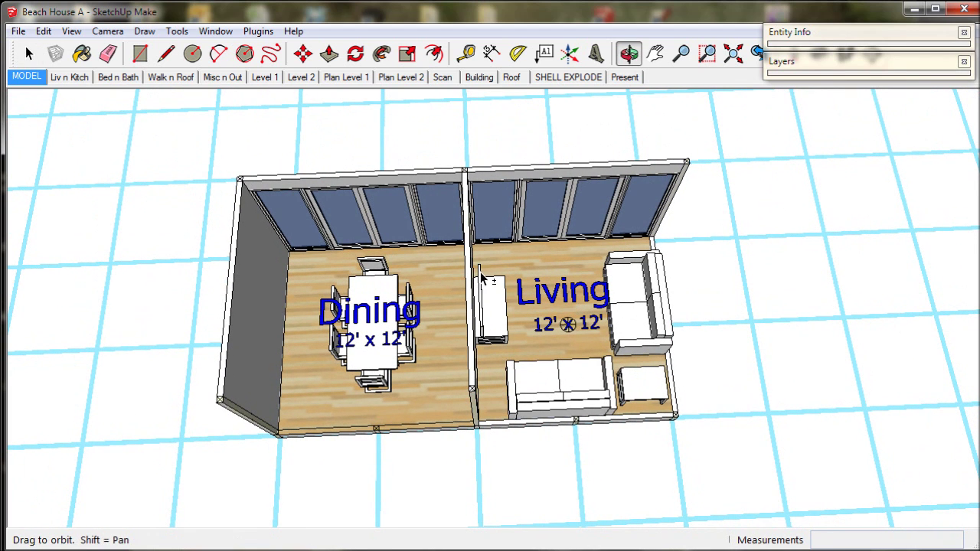
{"action": "left_click_drag", "start_coordinate": [466, 270], "coordinate": [291, 273]}
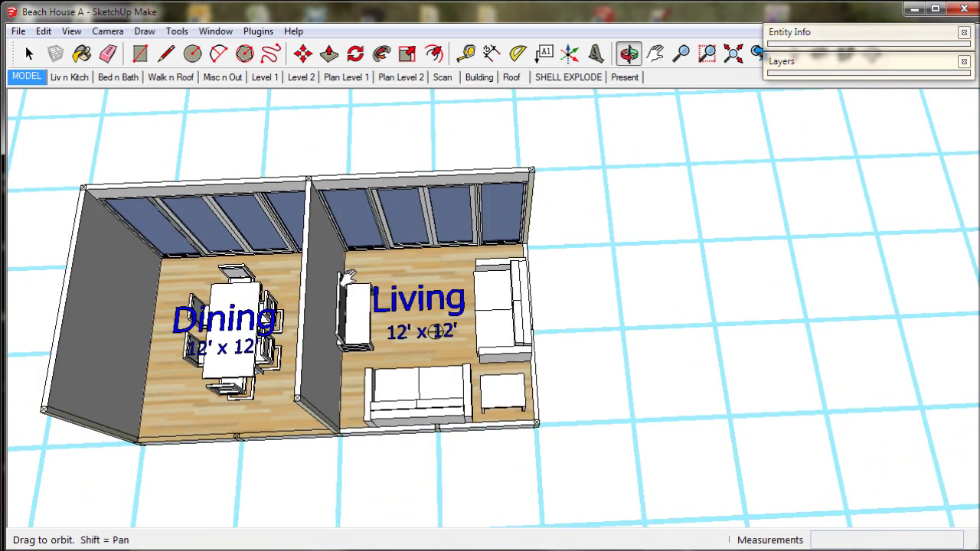
{"action": "left_click_drag", "start_coordinate": [348, 277], "coordinate": [655, 259], "text": "shift"}
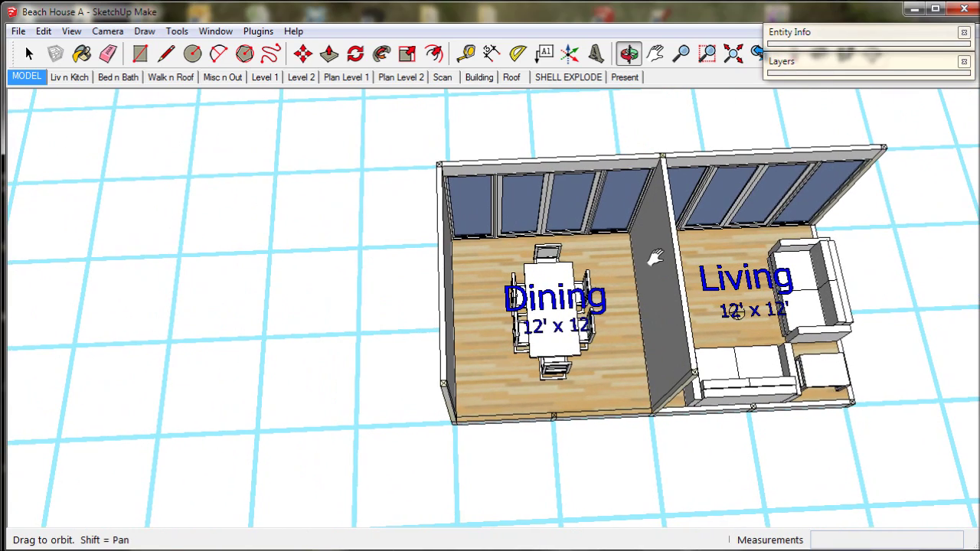
Pan the rooms up the screen and fine-tune the overhead framing.
{"action": "key", "text": "space"}
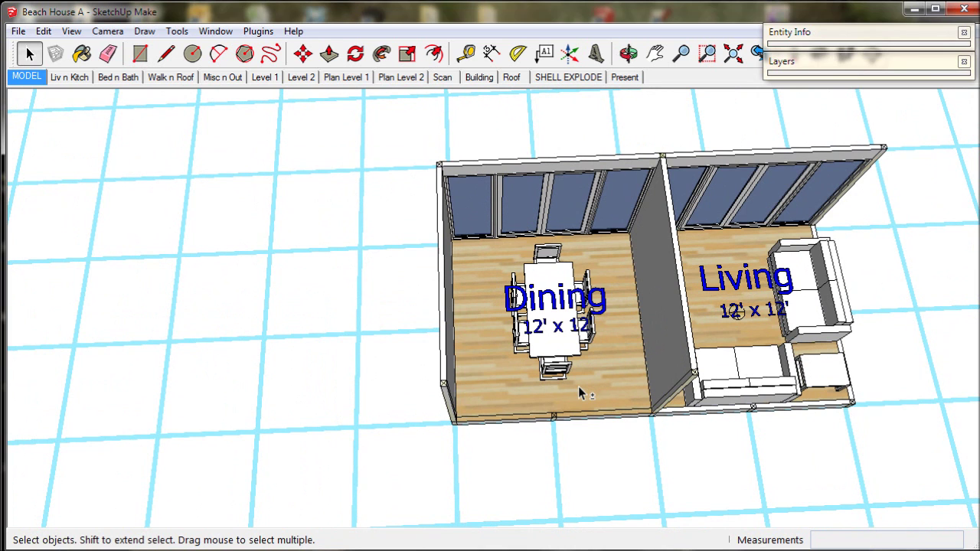
{"action": "key", "text": "o"}
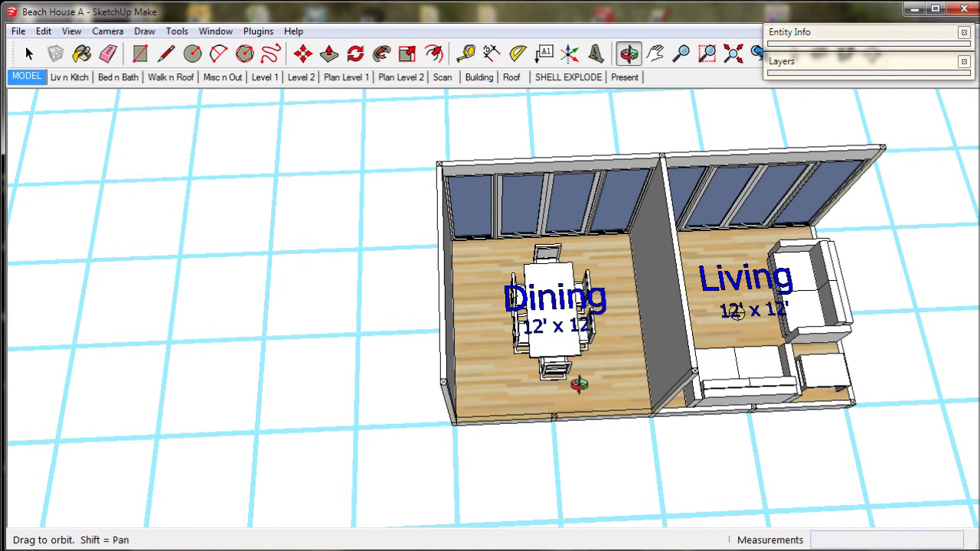
{"action": "left_click_drag", "start_coordinate": [580, 385], "coordinate": [417, 380], "text": "shift"}
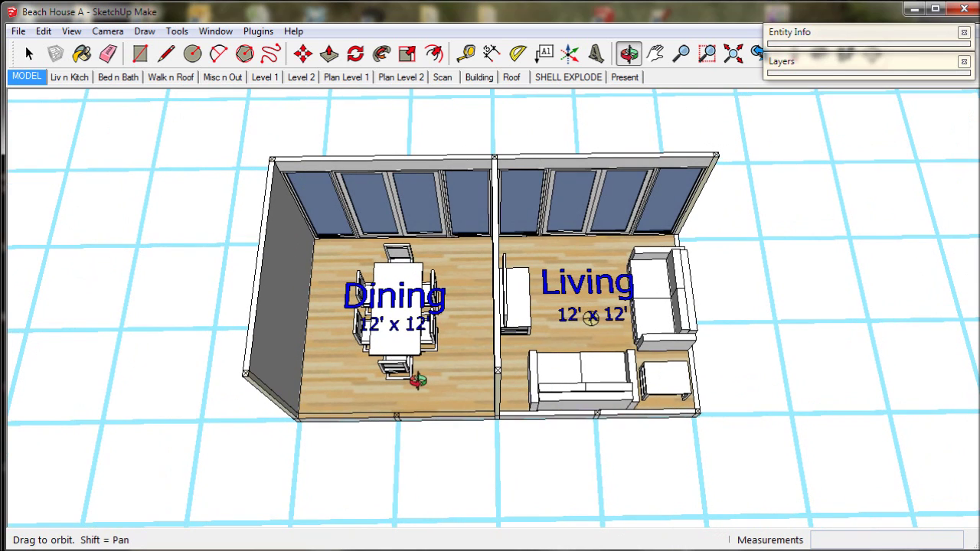
{"action": "key", "text": "space"}
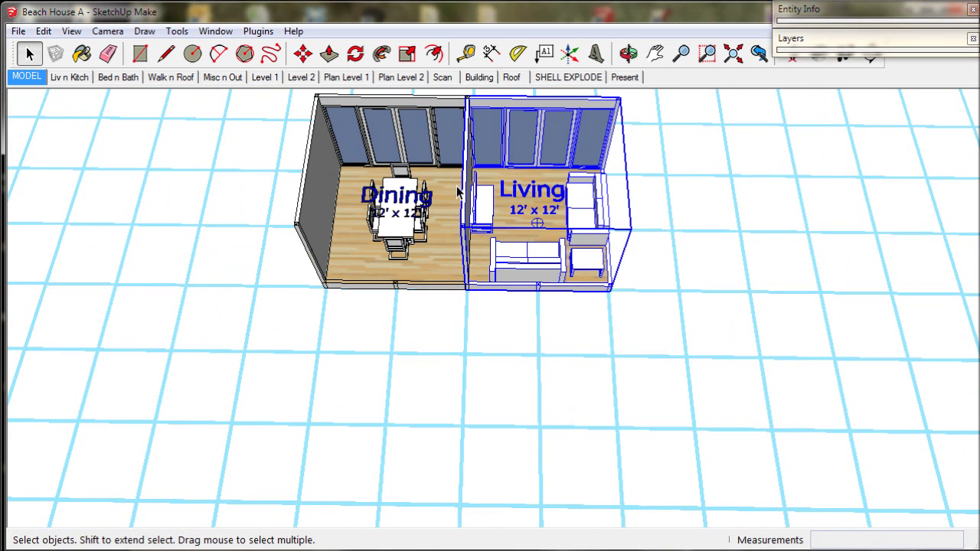
{"action": "key", "text": "o"}
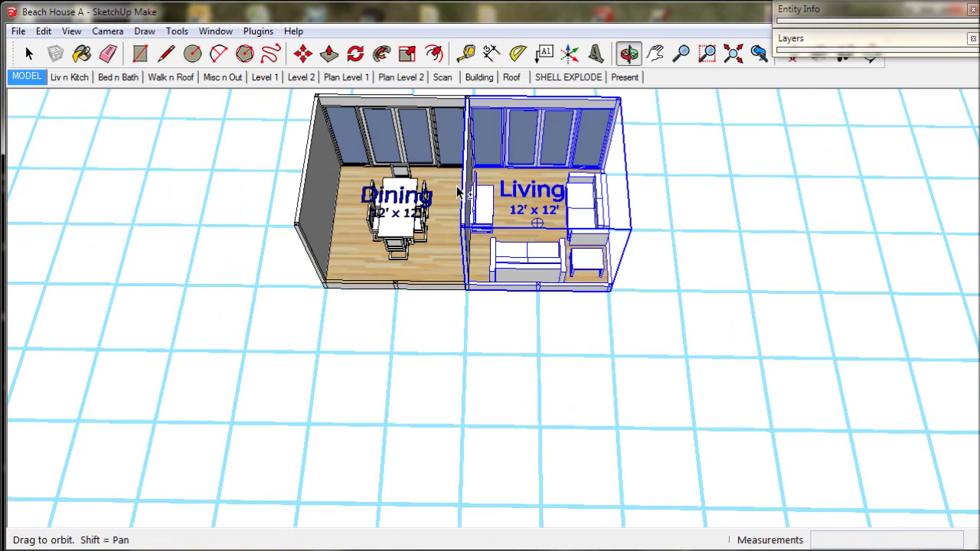
{"action": "mouse_move", "coordinate": [457, 191]}
{"action": "left_mouse_down", "text": "shift"}
{"action": "mouse_move", "coordinate": [456, 320]}
{"action": "mouse_move", "coordinate": [468, 189]}
{"action": "left_mouse_up", "text": "shift"}
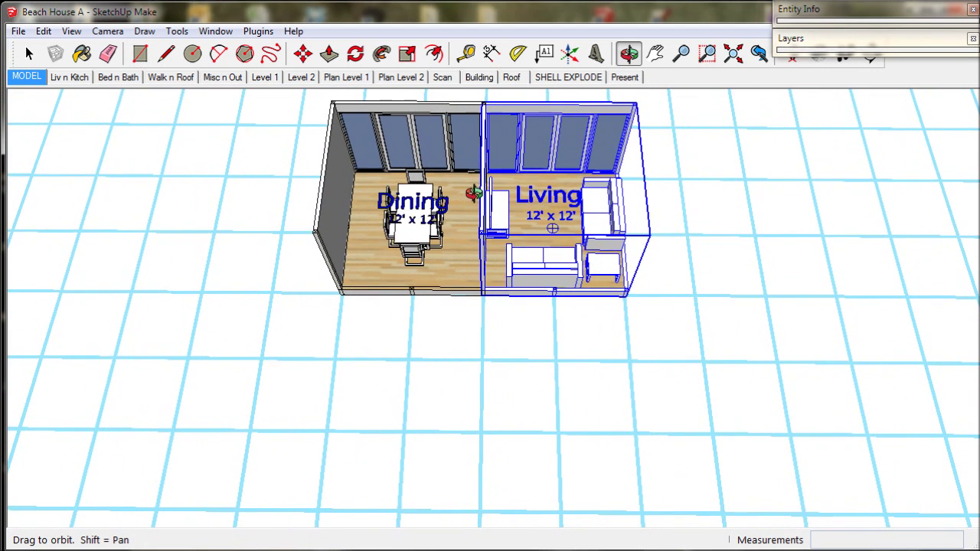
{"action": "key", "text": "space"}
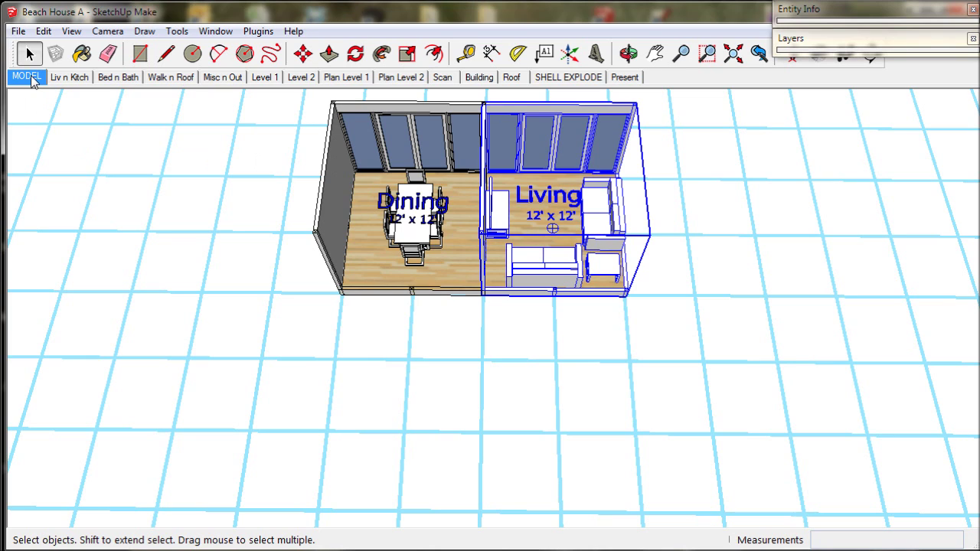
Update the MODEL scene with the current overhead view.
{"action": "right_click", "coordinate": [33, 81]}
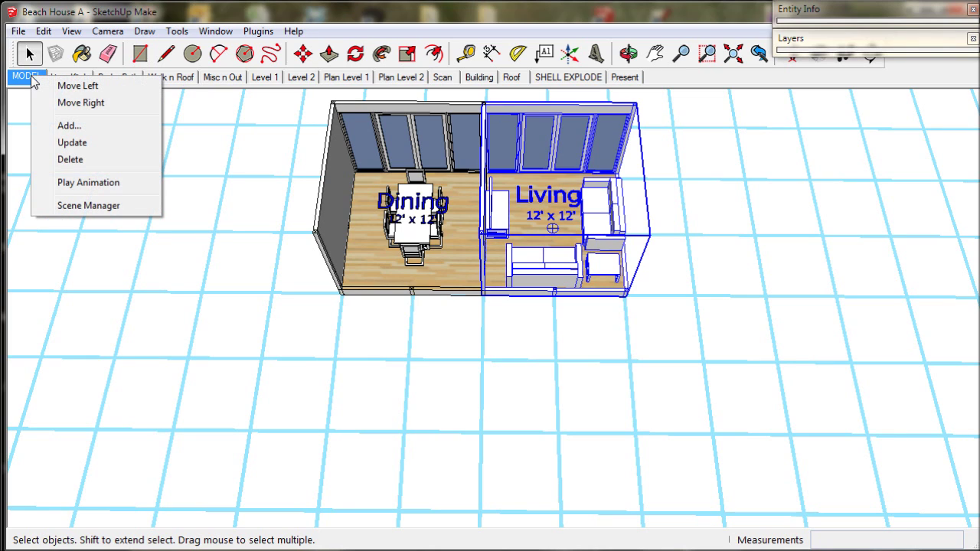
{"action": "left_click", "coordinate": [70, 143]}
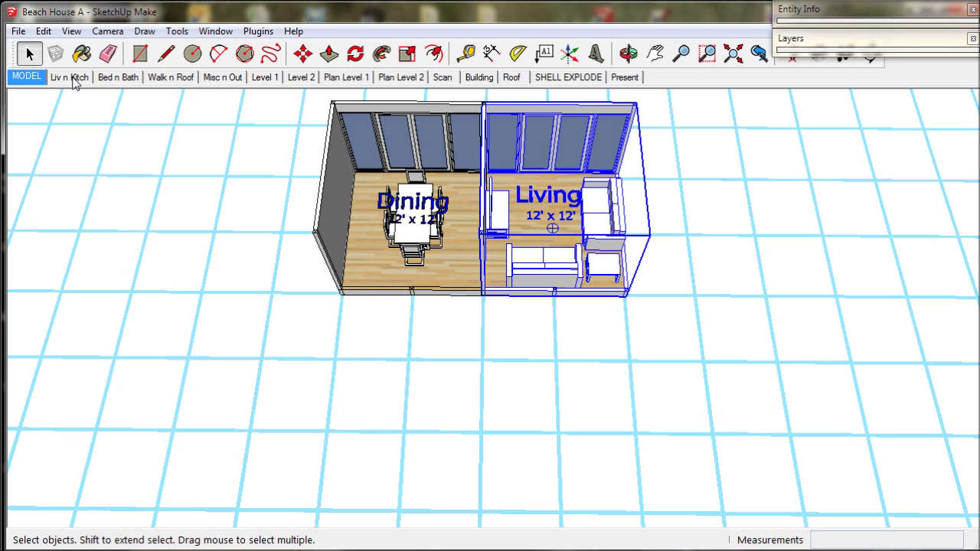
{"action": "left_click", "coordinate": [70, 78]}
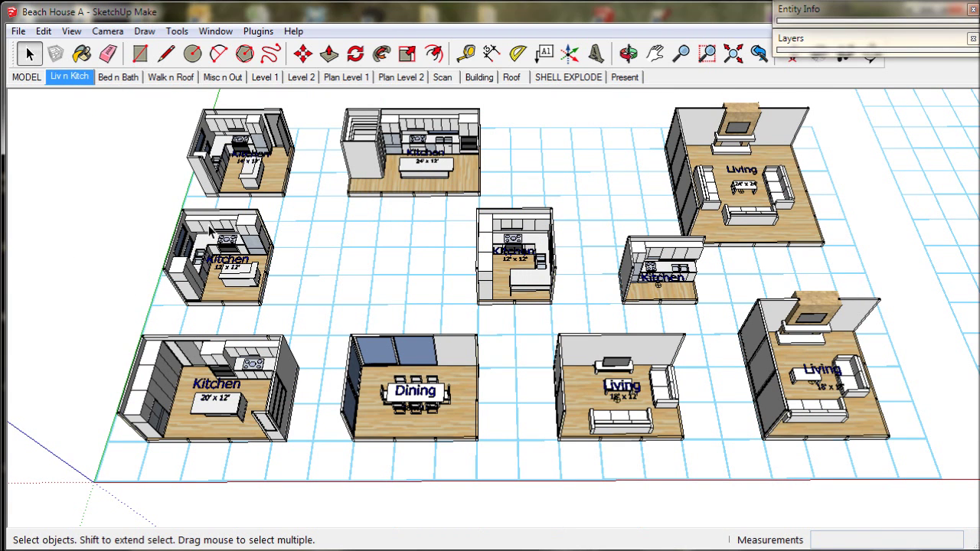
Move the Kitchen module from Liv n Kitch so its top corner snaps to the Dining module's corner.
{"action": "left_click", "coordinate": [210, 234]}
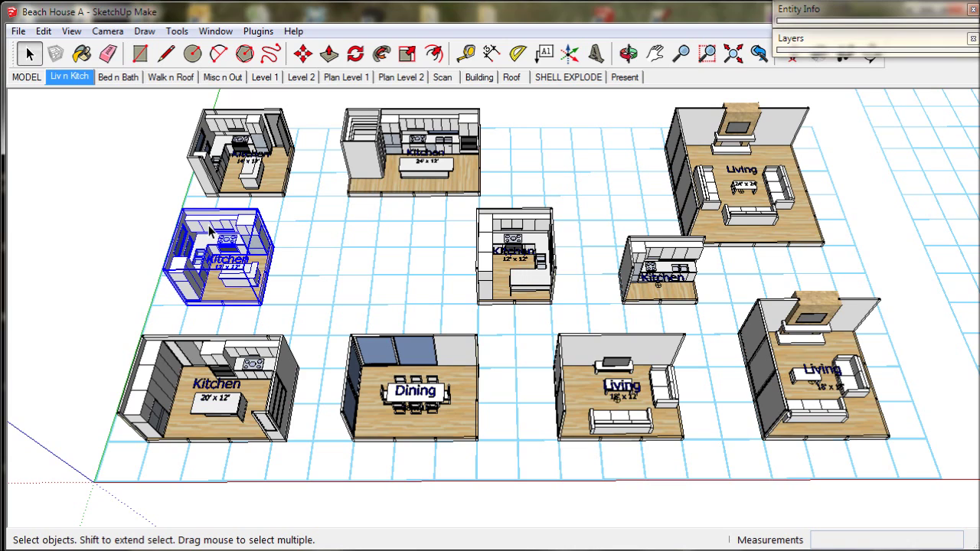
{"action": "scroll", "coordinate": [184, 217], "scroll_direction": "up", "scroll_amount": 6}
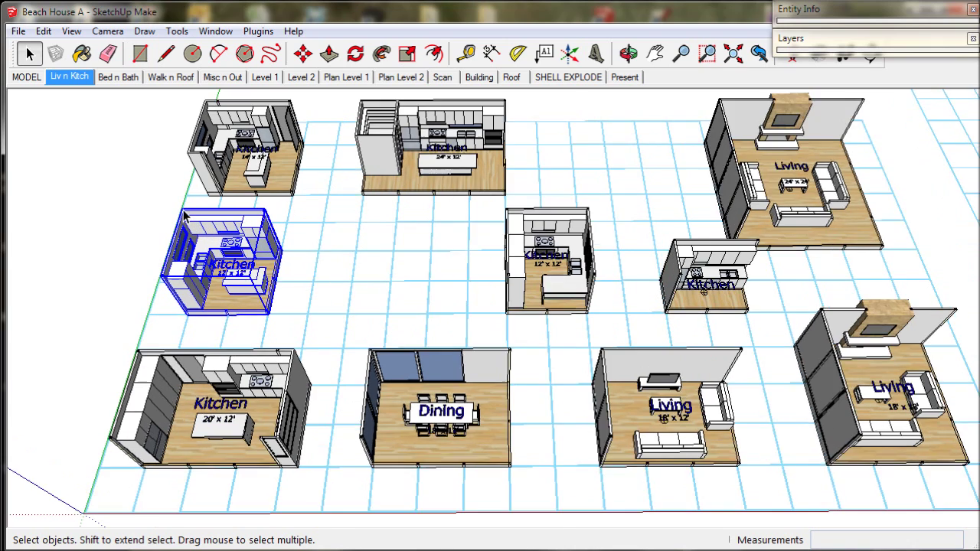
{"action": "scroll", "coordinate": [183, 217], "scroll_direction": "up", "scroll_amount": 8}
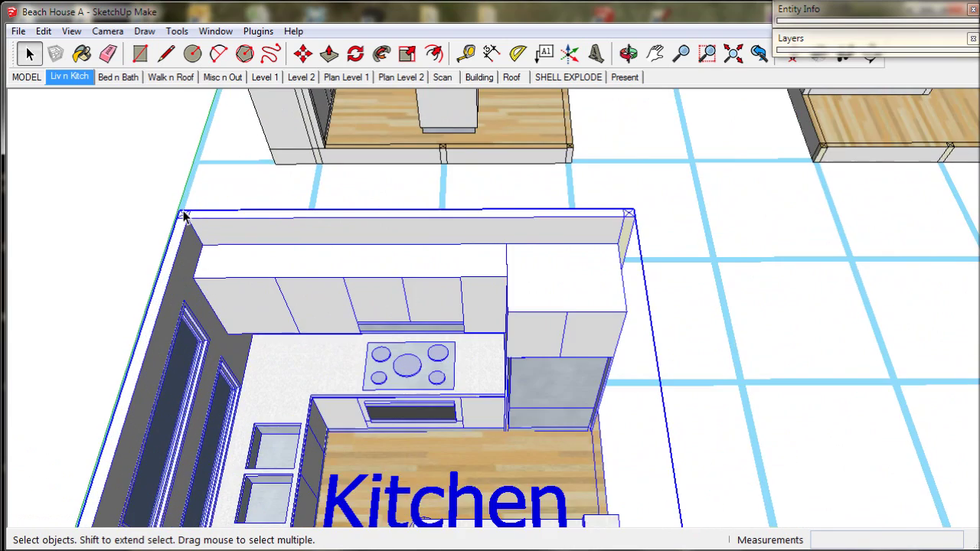
{"action": "scroll", "coordinate": [184, 220], "scroll_direction": "up", "scroll_amount": 4}
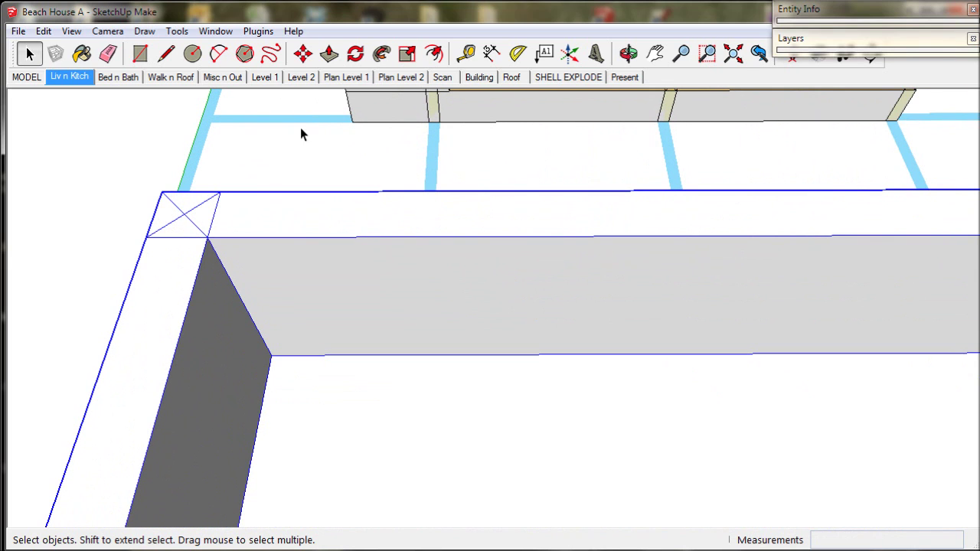
{"action": "left_click", "coordinate": [303, 52]}
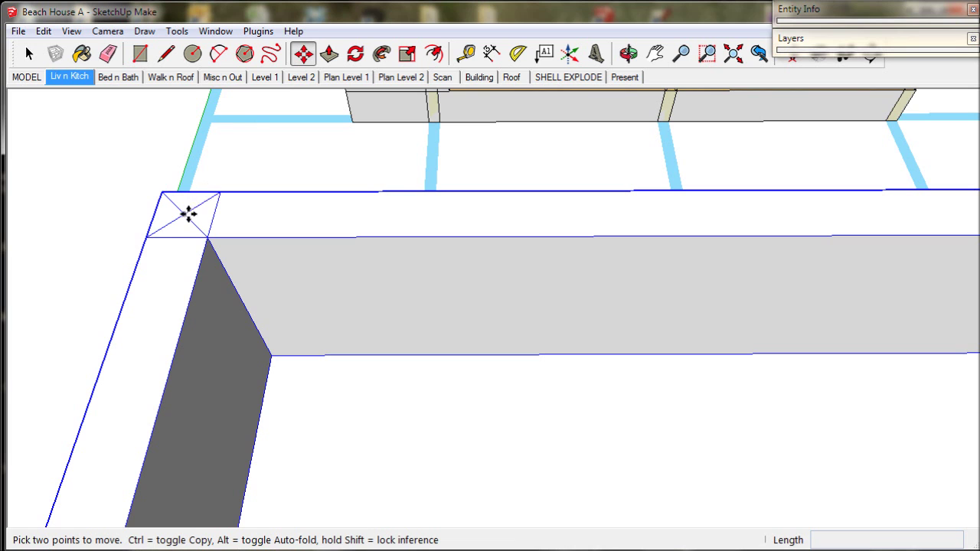
{"action": "left_click", "coordinate": [184, 214]}
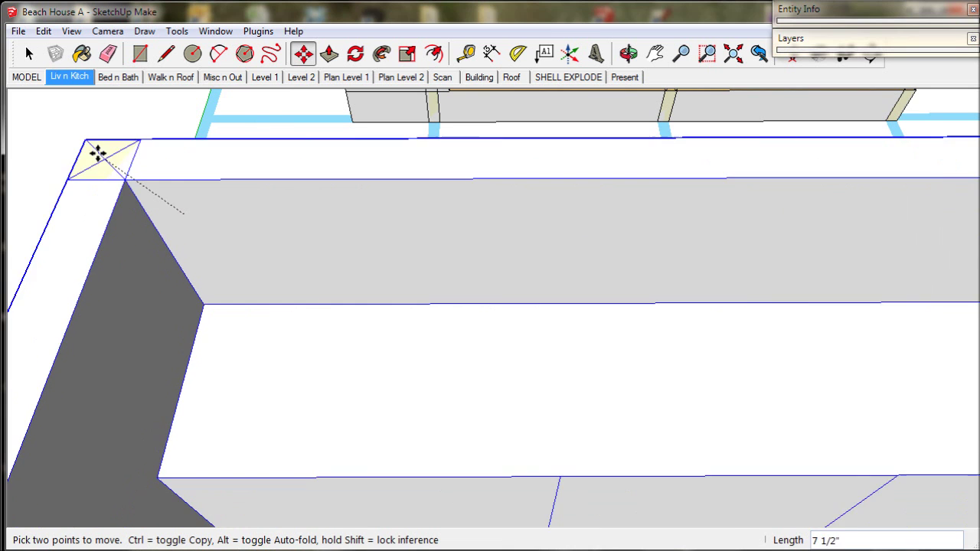
{"action": "left_click", "coordinate": [30, 78]}
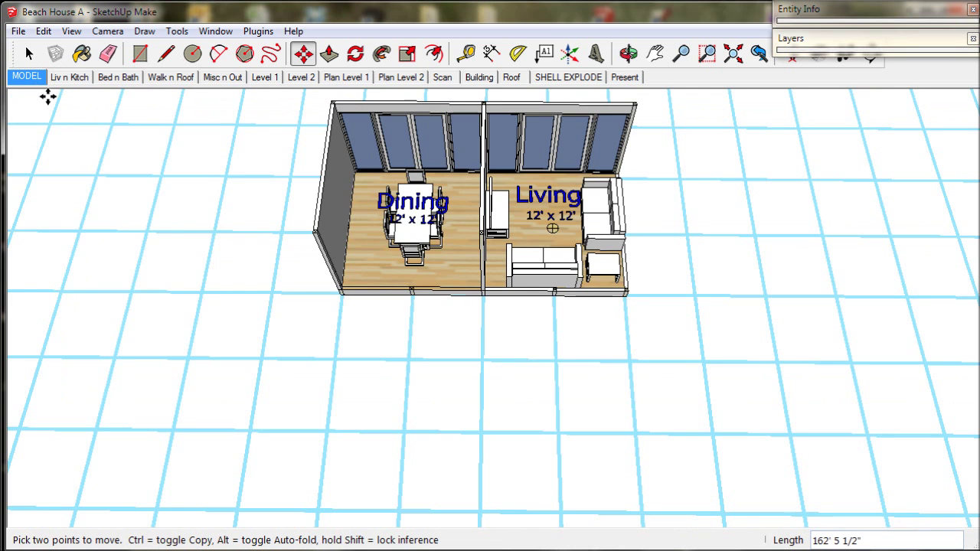
{"action": "scroll", "coordinate": [316, 235], "scroll_direction": "up", "scroll_amount": 6}
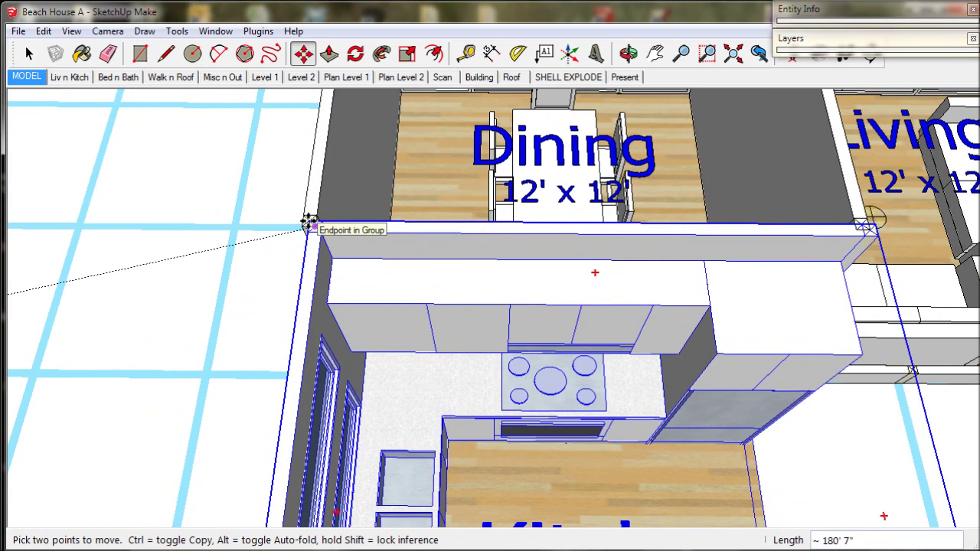
{"action": "scroll", "coordinate": [309, 222], "scroll_direction": "up", "scroll_amount": 2}
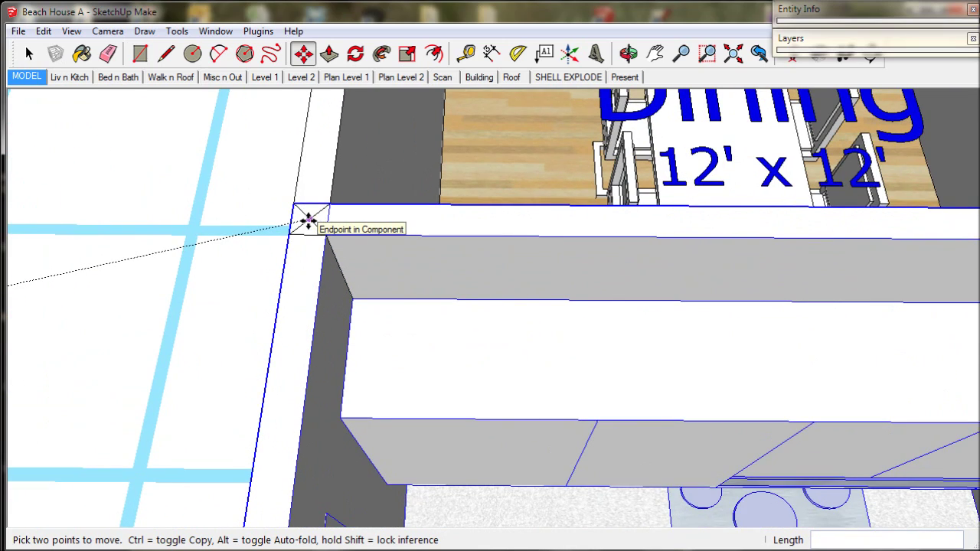
{"action": "left_click", "coordinate": [308, 222]}
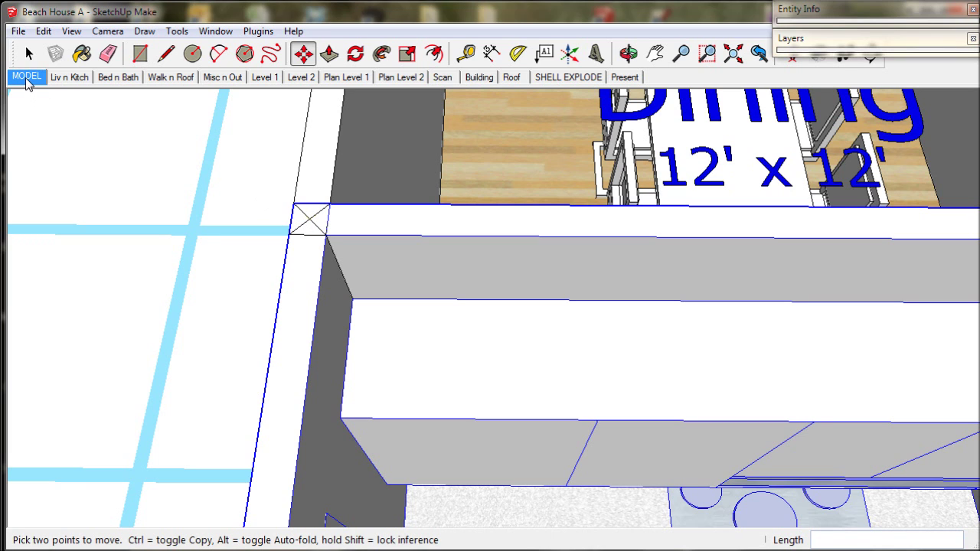
{"action": "left_click", "coordinate": [27, 79]}
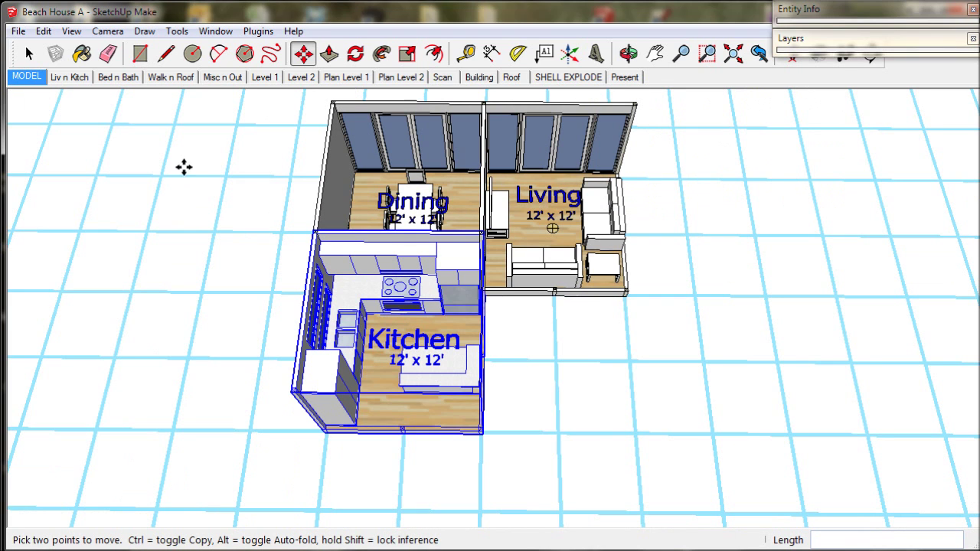
Orbit toward a top-down view and flip the Living module along its red axis.
{"action": "key", "text": "o"}
{"action": "left_click_drag", "start_coordinate": [470, 250], "coordinate": [492, 310]}
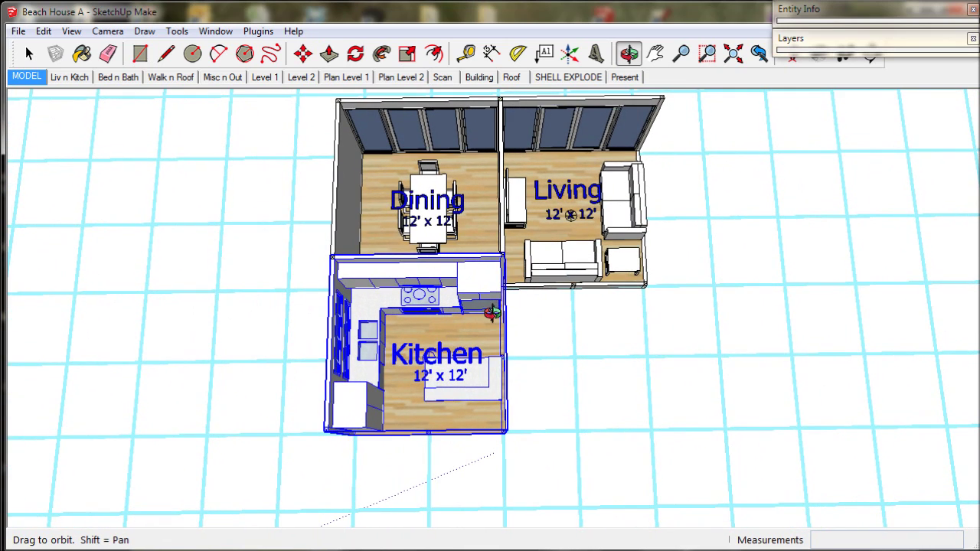
{"action": "key", "text": "m"}
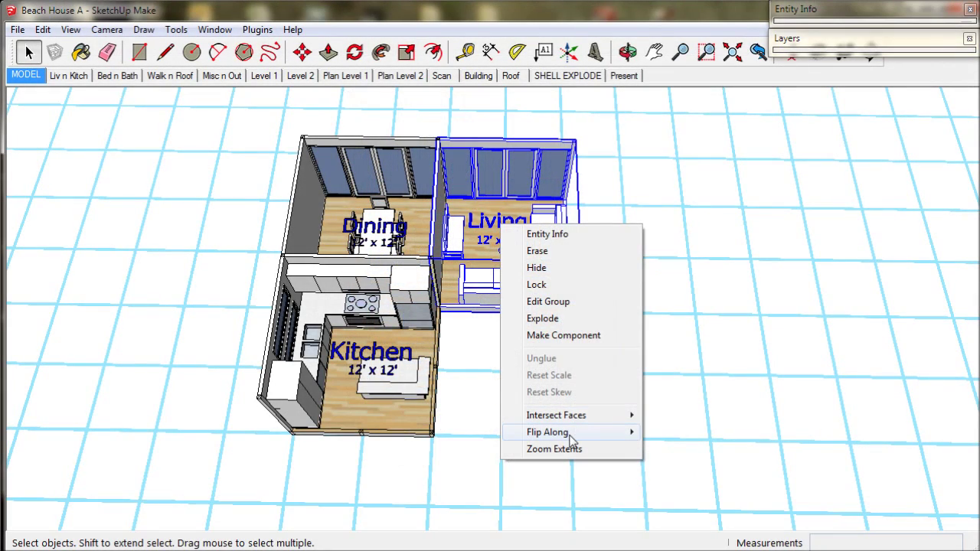
{"action": "mouse_move", "coordinate": [571, 440]}
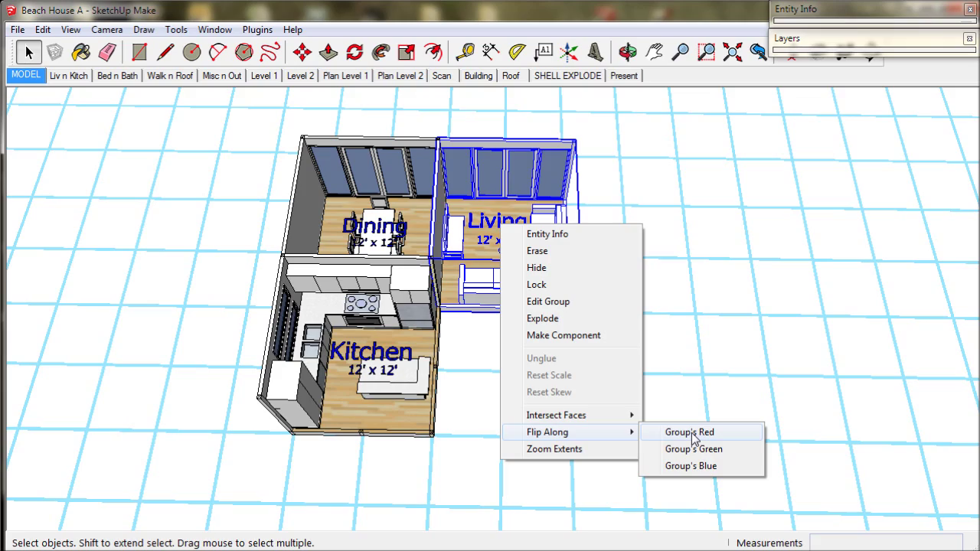
{"action": "left_click", "coordinate": [691, 434]}
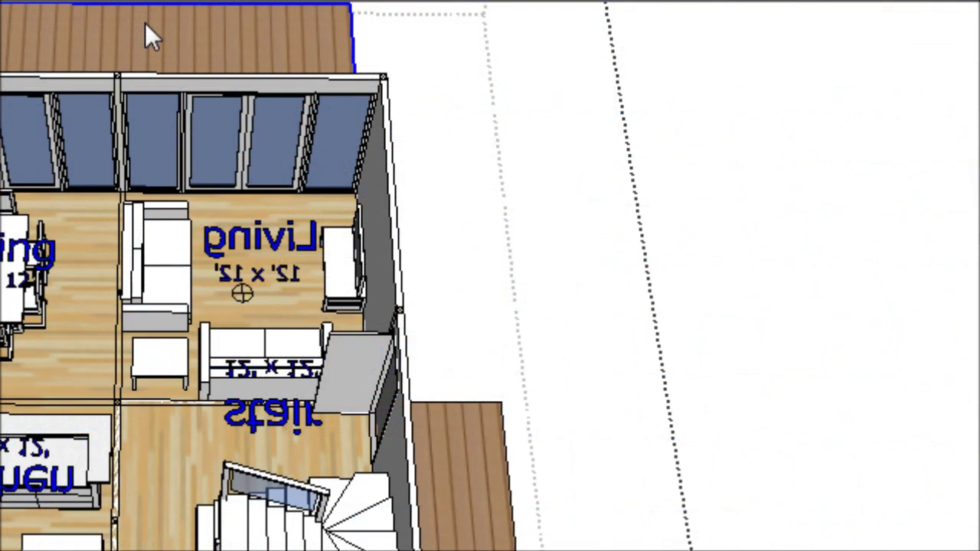
Orbit around to inspect the flipped Living room from near overhead.
{"action": "right_click", "coordinate": [145, 24]}
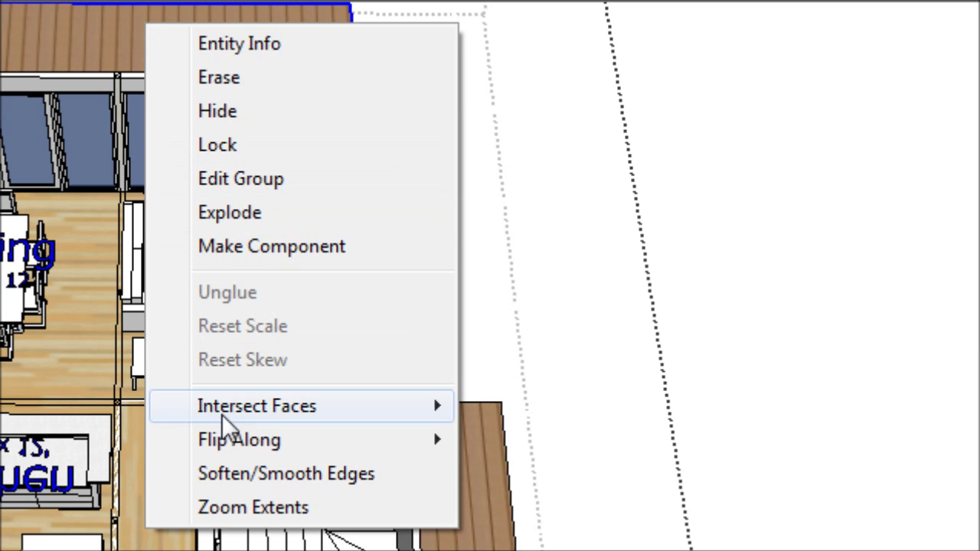
{"action": "mouse_move", "coordinate": [232, 450]}
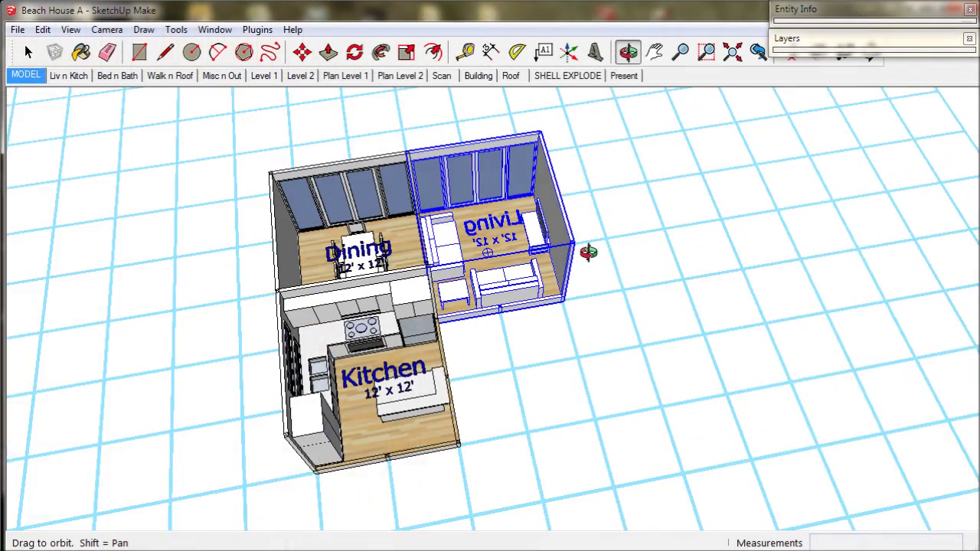
{"action": "left_click_drag", "start_coordinate": [588, 253], "coordinate": [620, 238]}
{"action": "key", "text": "space"}
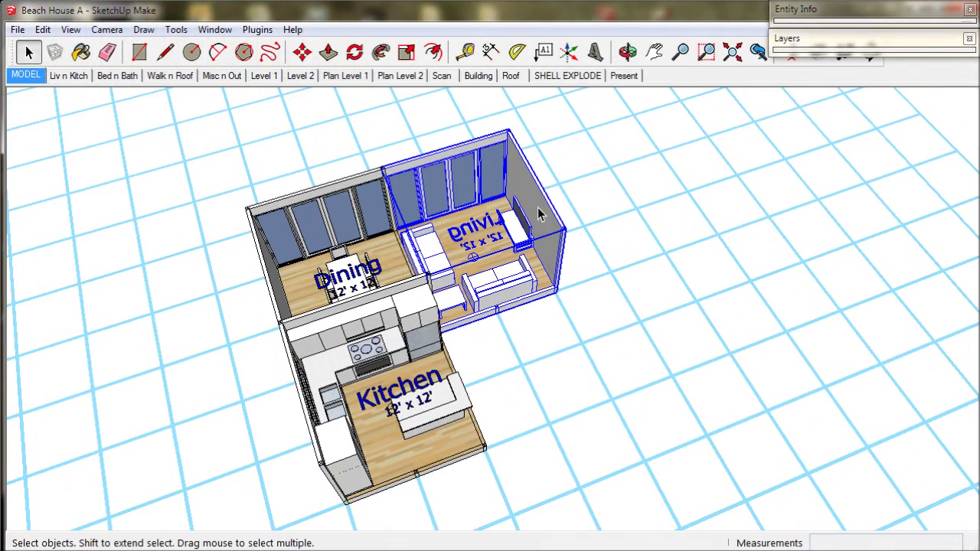
{"action": "key", "text": "o"}
{"action": "left_click_drag", "start_coordinate": [528, 222], "coordinate": [420, 266]}
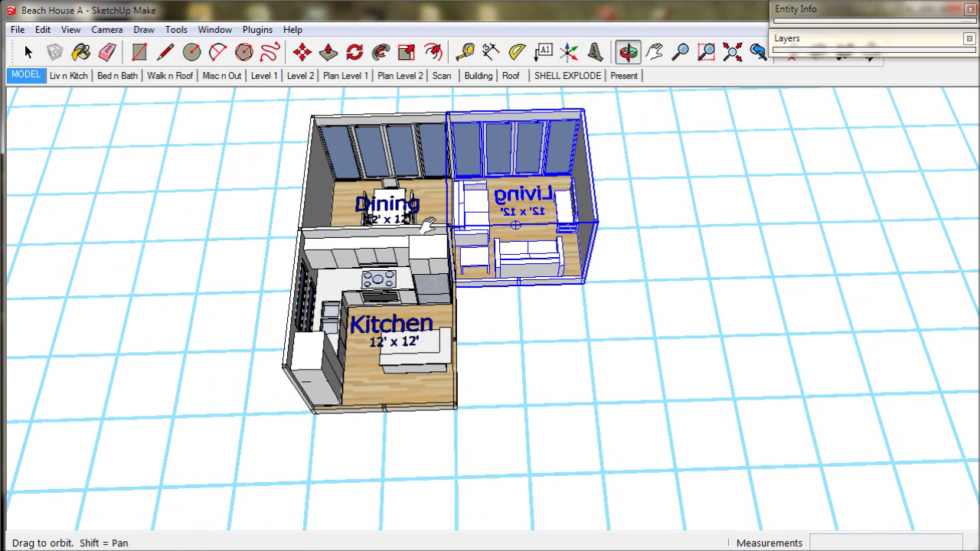
Flip the Kitchen group along its green axis using Flip Along > Group's Green.
{"action": "key", "text": "space"}
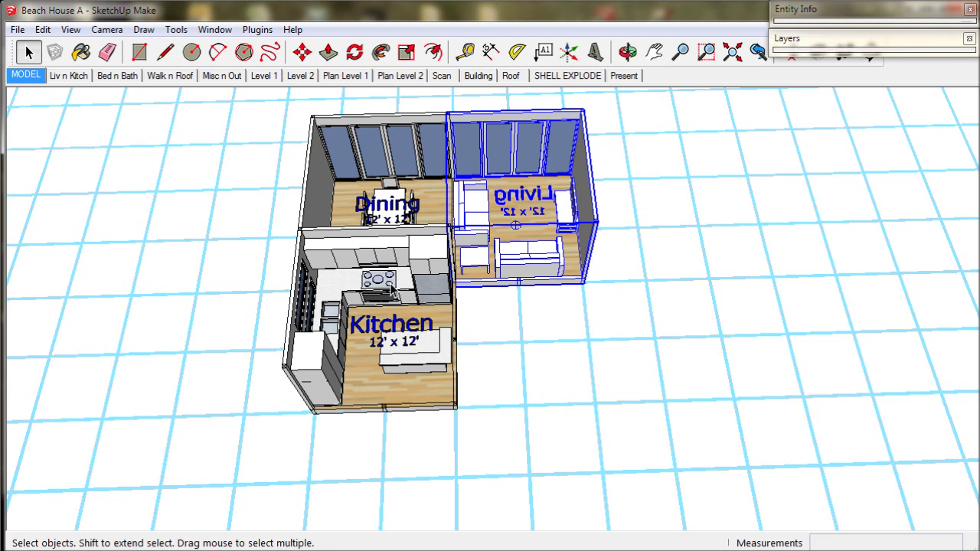
{"action": "left_click", "coordinate": [391, 286]}
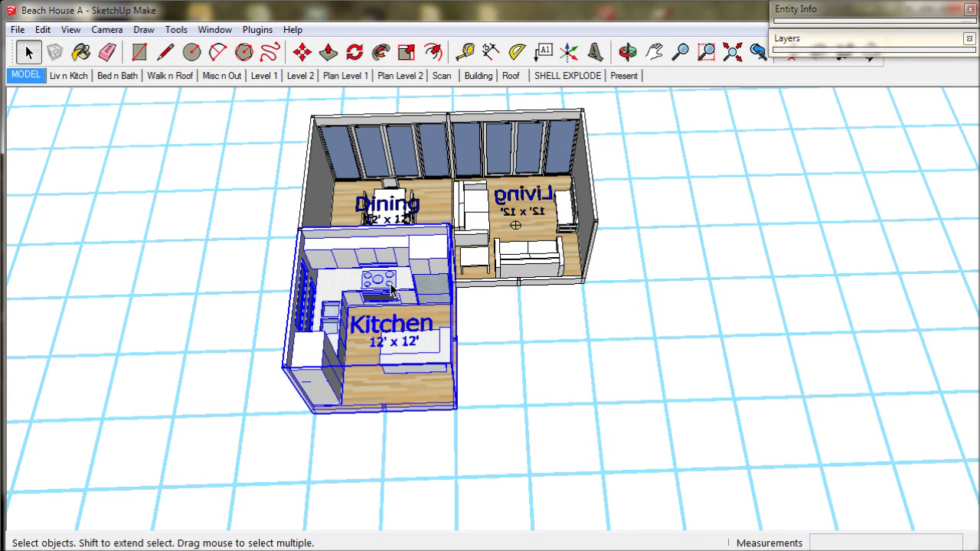
{"action": "right_click", "coordinate": [391, 286]}
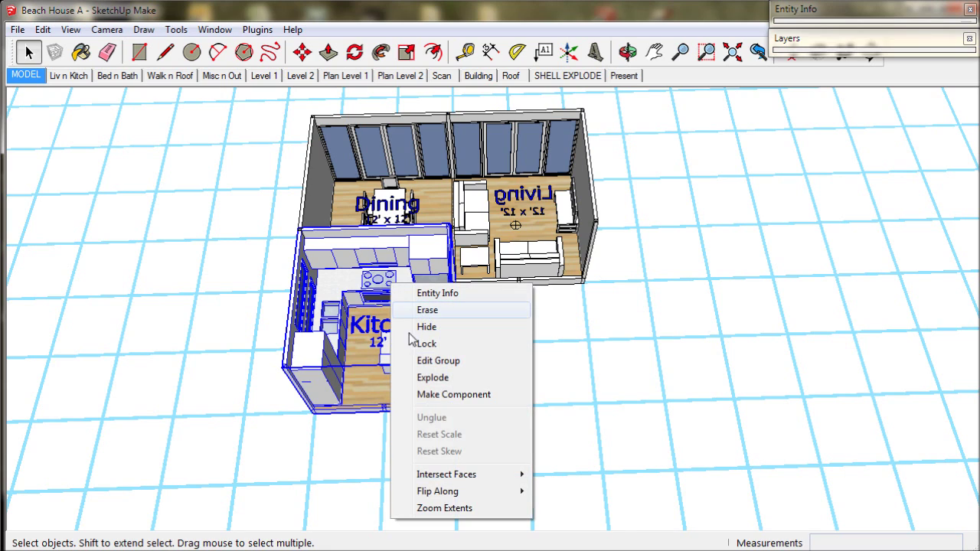
{"action": "mouse_move", "coordinate": [442, 496]}
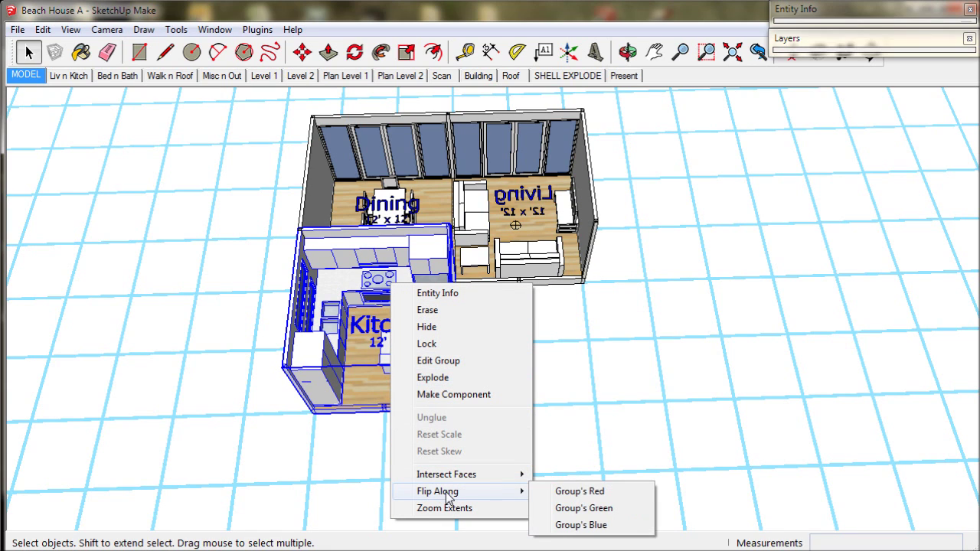
{"action": "left_click", "coordinate": [567, 508]}
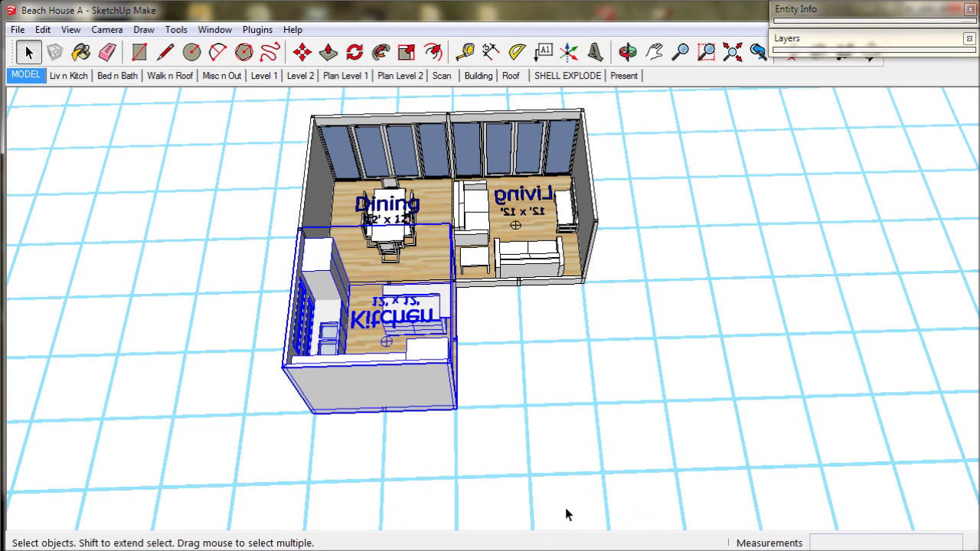
{"action": "middle_click_drag", "start_coordinate": [541, 357], "coordinate": [512, 360]}
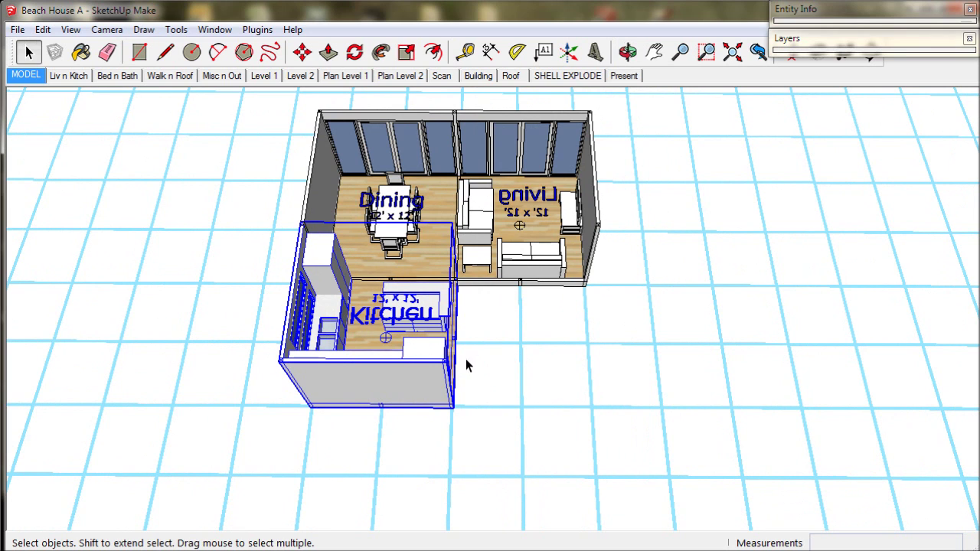
In the Walk n Roof scene, pick up the 12' x 12' stair module by its corner.
{"action": "left_click", "coordinate": [171, 80]}
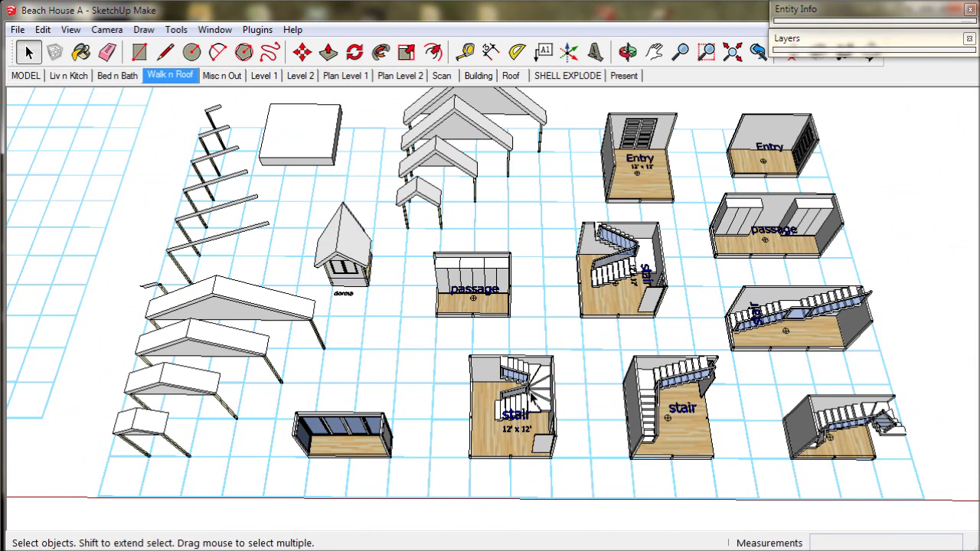
{"action": "left_click", "coordinate": [538, 394]}
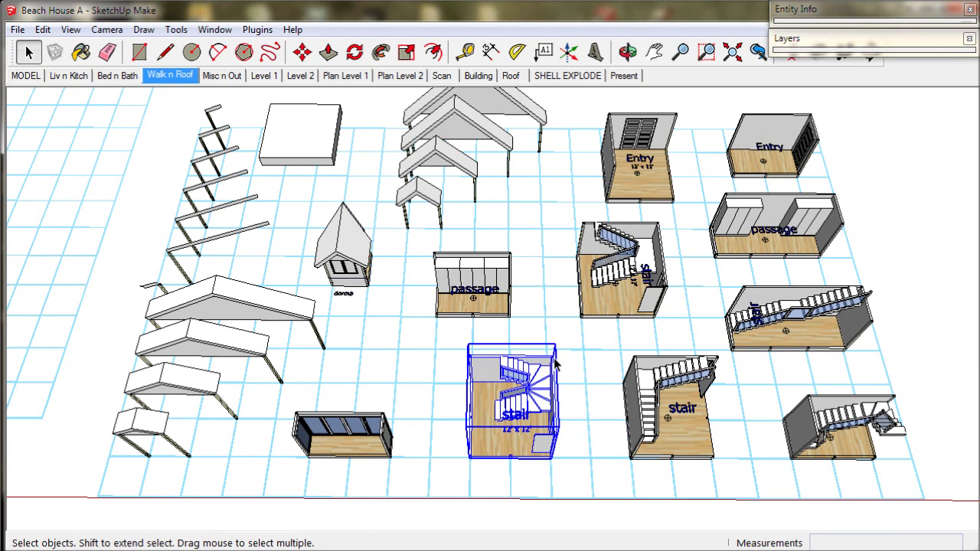
{"action": "scroll", "coordinate": [554, 364], "scroll_direction": "up", "scroll_amount": 10}
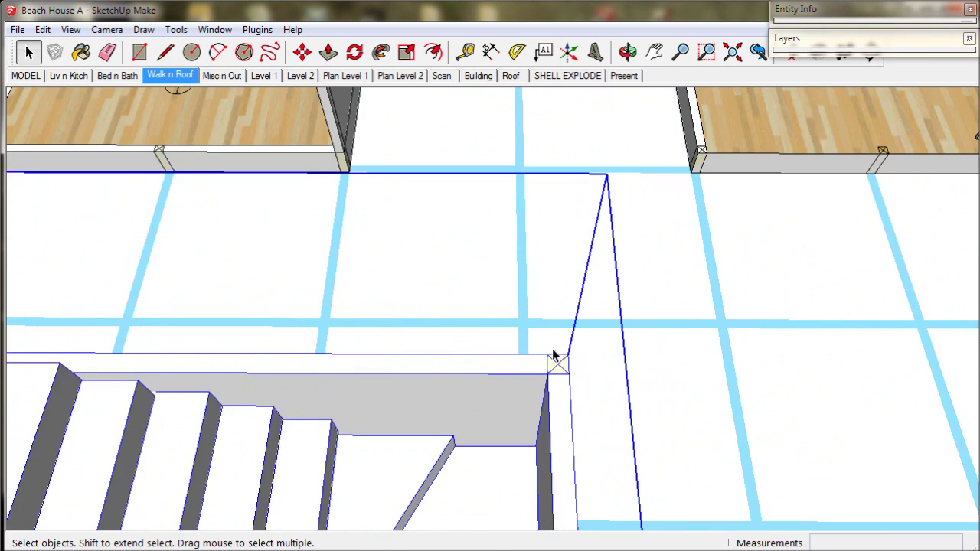
{"action": "scroll", "coordinate": [554, 358], "scroll_direction": "up", "scroll_amount": 5}
{"action": "left_click", "coordinate": [301, 52]}
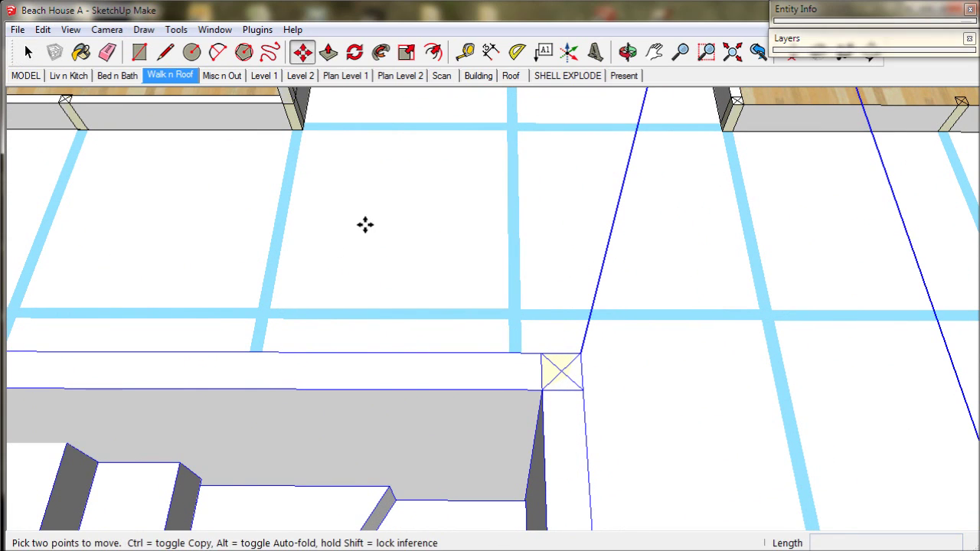
{"action": "left_click", "coordinate": [559, 370]}
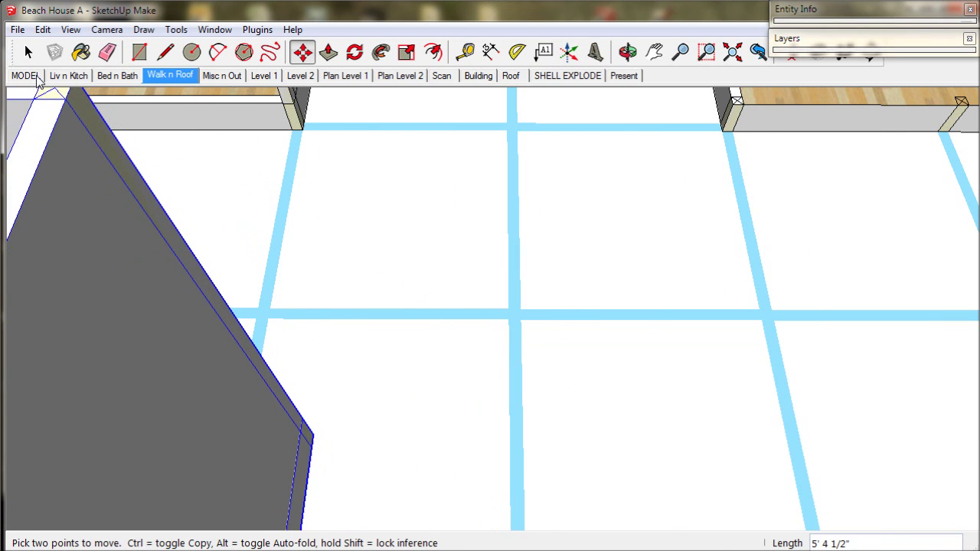
Snap the stair to the Kitchen's corner endpoint beside Living, then orbit to check.
{"action": "left_click", "coordinate": [36, 77]}
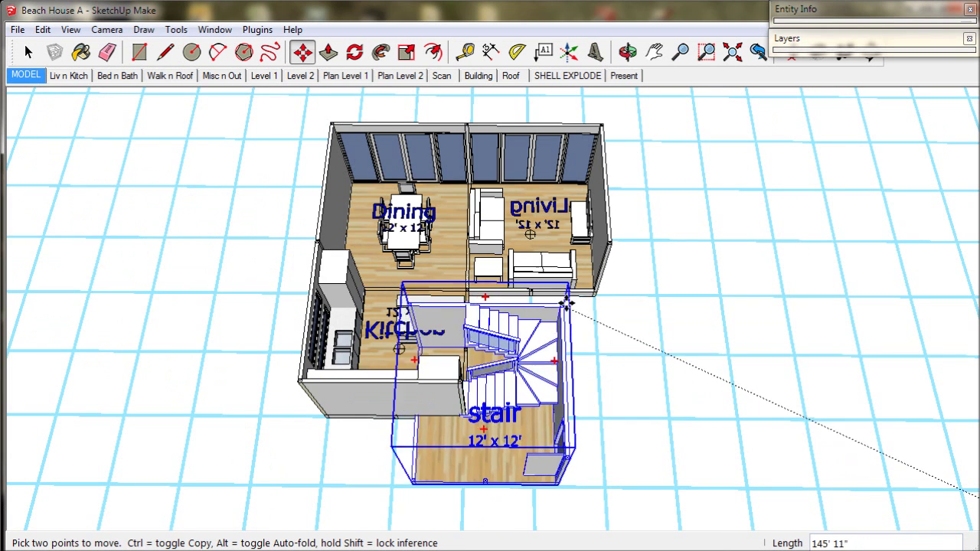
{"action": "scroll", "coordinate": [614, 260], "scroll_direction": "up", "scroll_amount": 6}
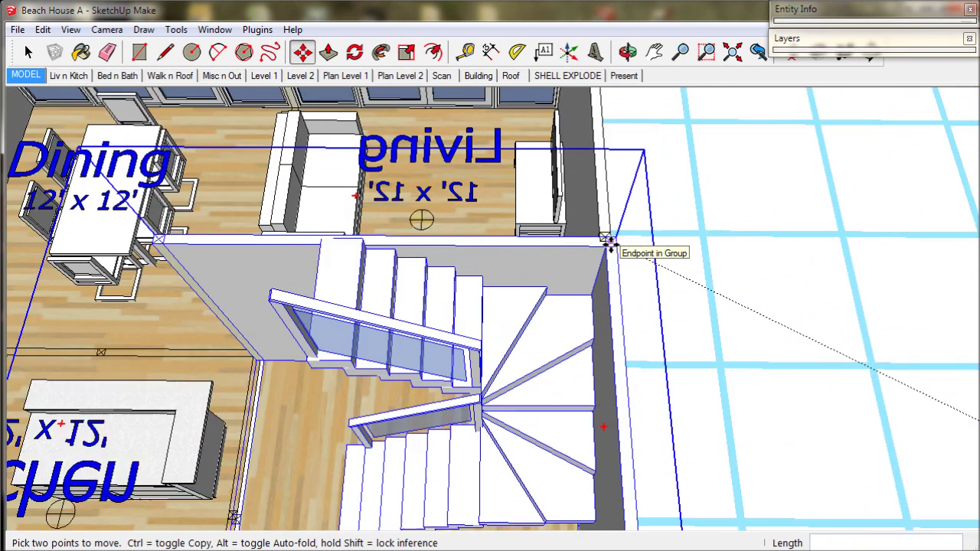
{"action": "scroll", "coordinate": [605, 244], "scroll_direction": "up", "scroll_amount": 3}
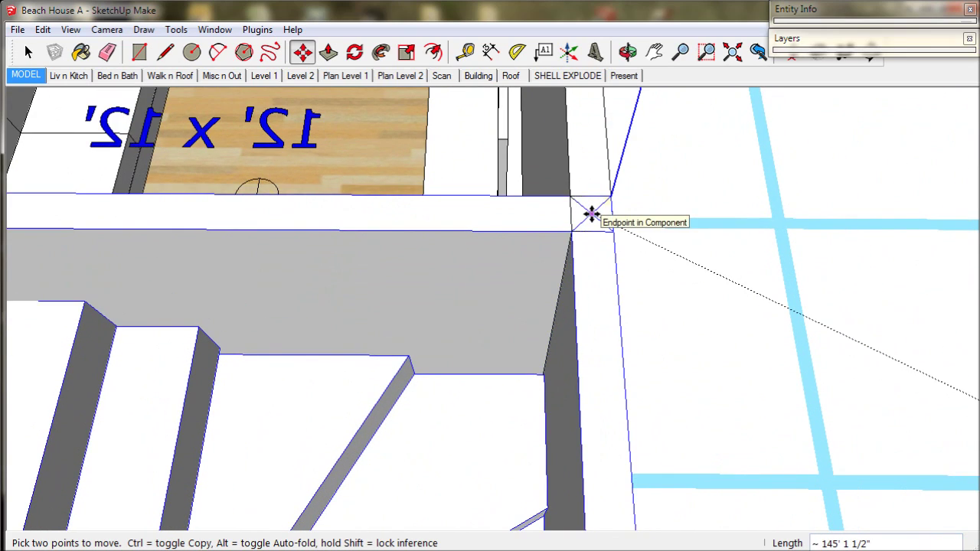
{"action": "left_click", "coordinate": [591, 215]}
{"action": "left_click", "coordinate": [28, 77]}
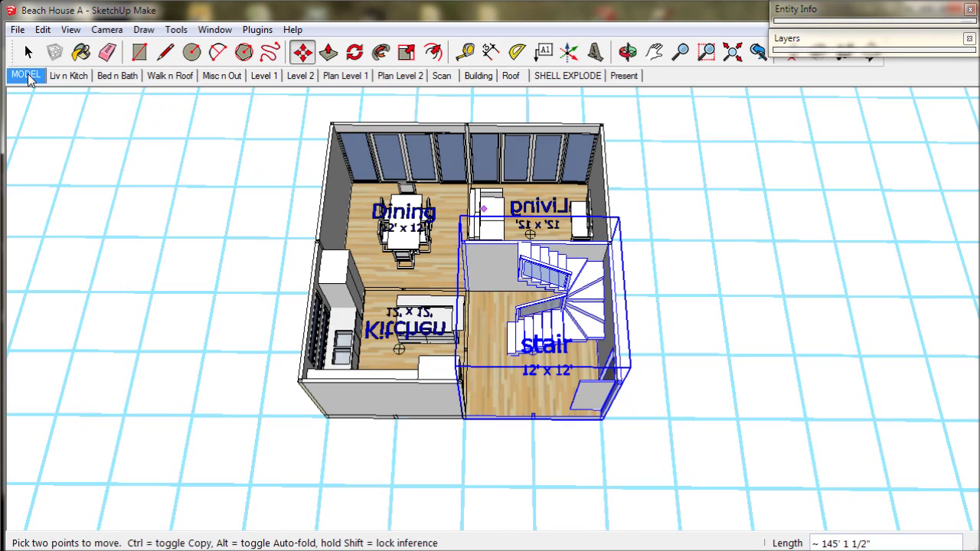
{"action": "left_click", "coordinate": [27, 49]}
{"action": "key", "text": "o"}
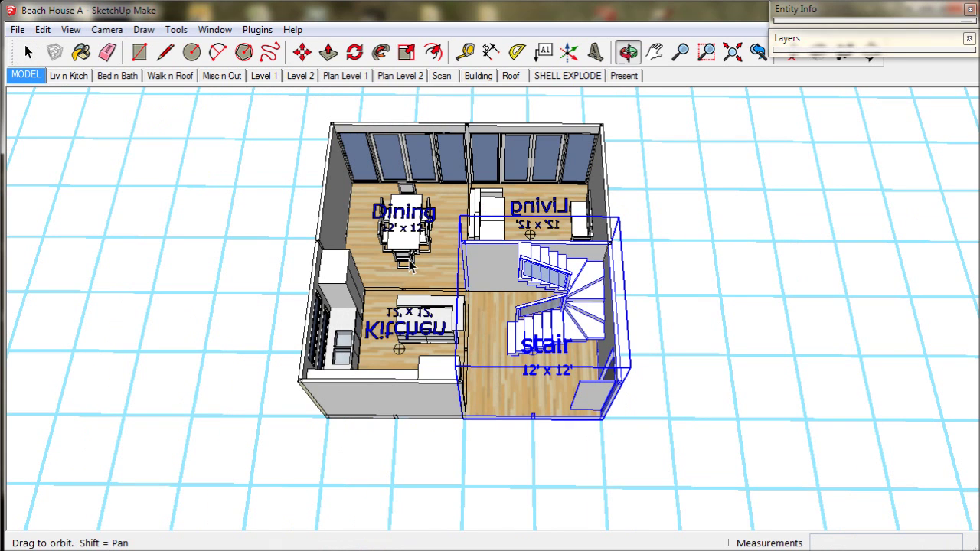
{"action": "left_click_drag", "start_coordinate": [410, 313], "coordinate": [545, 325]}
{"action": "key", "text": "space"}
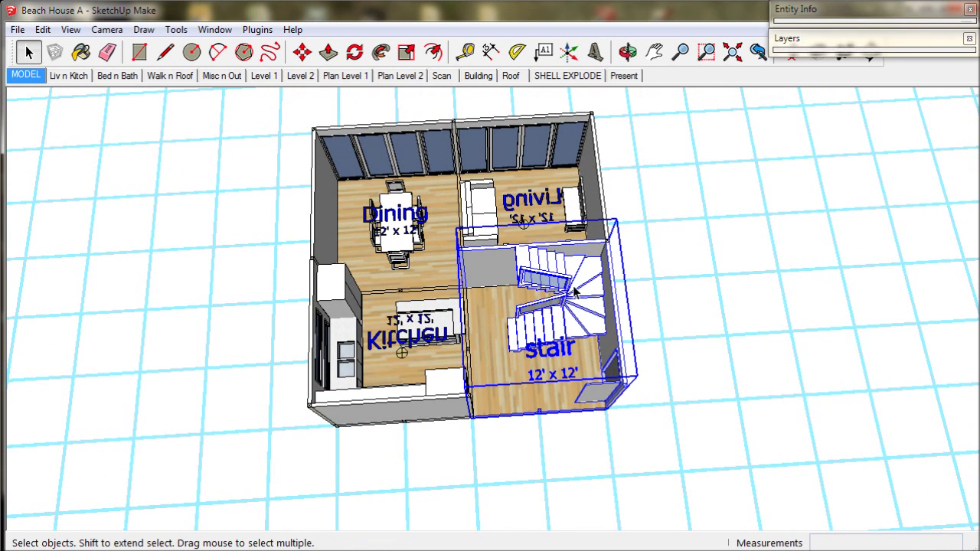
{"action": "middle_click_drag", "start_coordinate": [589, 337], "coordinate": [589, 310]}
Flip the Stair module along its green axis, then switch to the Misc n Out scene.
{"action": "right_click", "coordinate": [590, 310]}
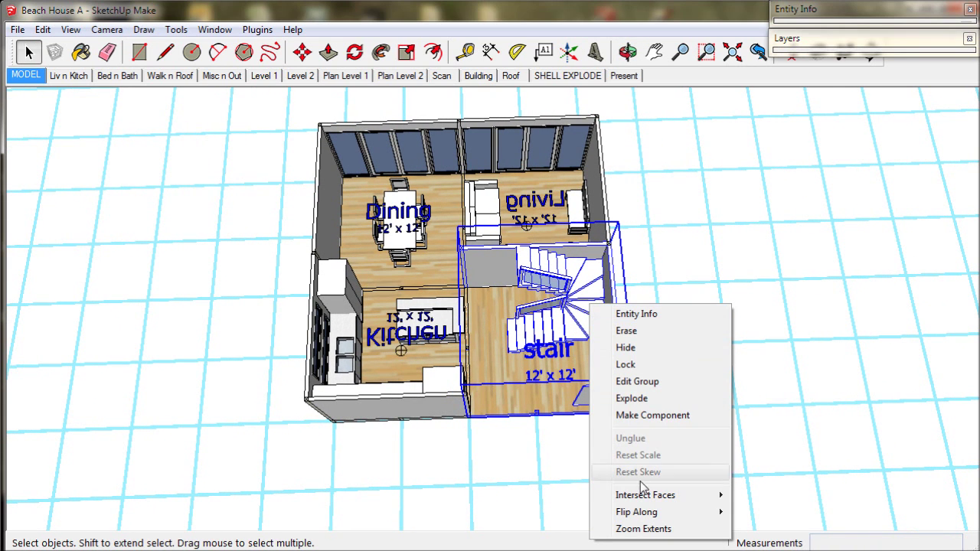
{"action": "mouse_move", "coordinate": [642, 517]}
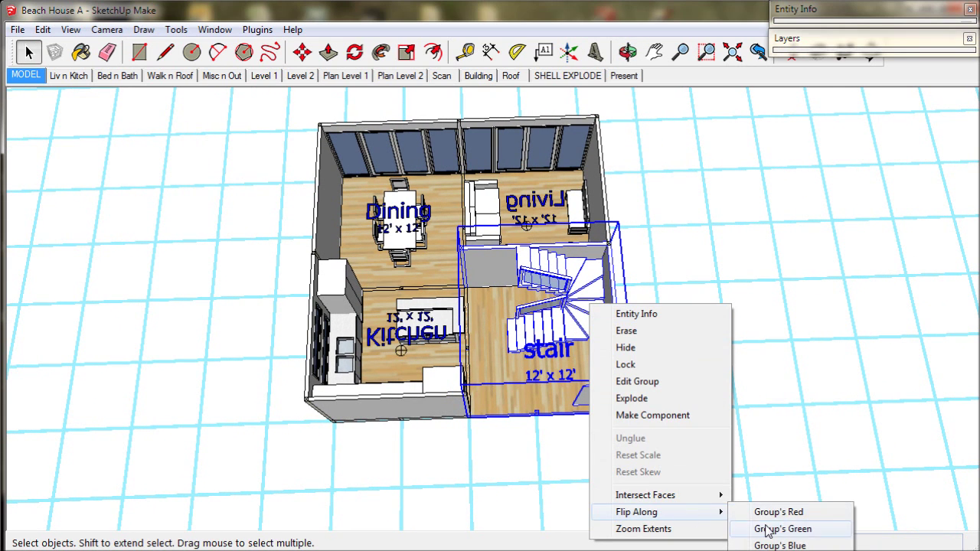
{"action": "left_click", "coordinate": [766, 529]}
{"action": "mouse_move", "coordinate": [476, 360]}
{"action": "middle_mouse_down"}
{"action": "mouse_move", "coordinate": [654, 338]}
{"action": "mouse_move", "coordinate": [735, 304]}
{"action": "mouse_move", "coordinate": [722, 356]}
{"action": "mouse_move", "coordinate": [676, 387]}
{"action": "mouse_move", "coordinate": [476, 361]}
{"action": "middle_mouse_up"}
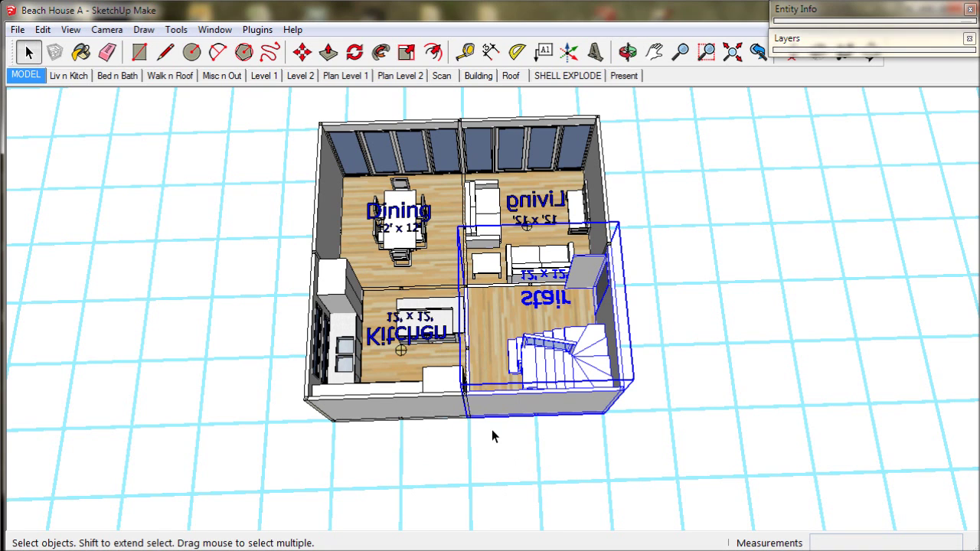
{"action": "left_click", "coordinate": [222, 76]}
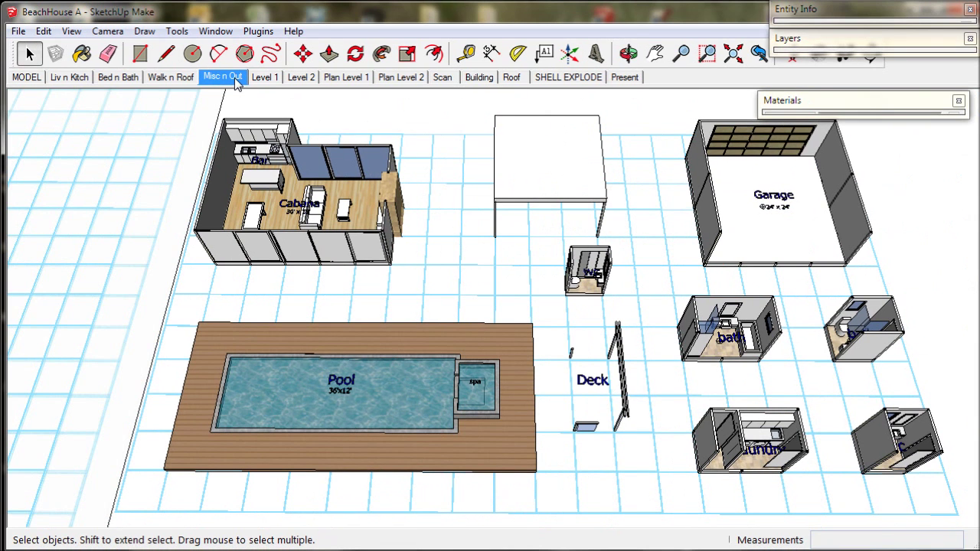
Pick up the laundry module by its corner with Move and carry it into the MODEL scene.
{"action": "left_click", "coordinate": [717, 418]}
{"action": "scroll", "coordinate": [800, 444], "scroll_direction": "up", "scroll_amount": 6}
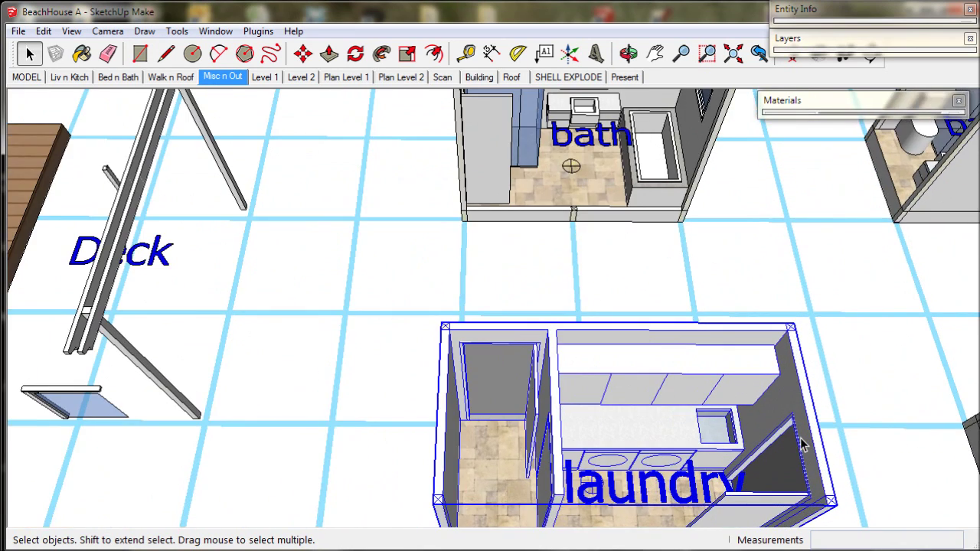
{"action": "middle_click_drag", "start_coordinate": [801, 444], "coordinate": [451, 221]}
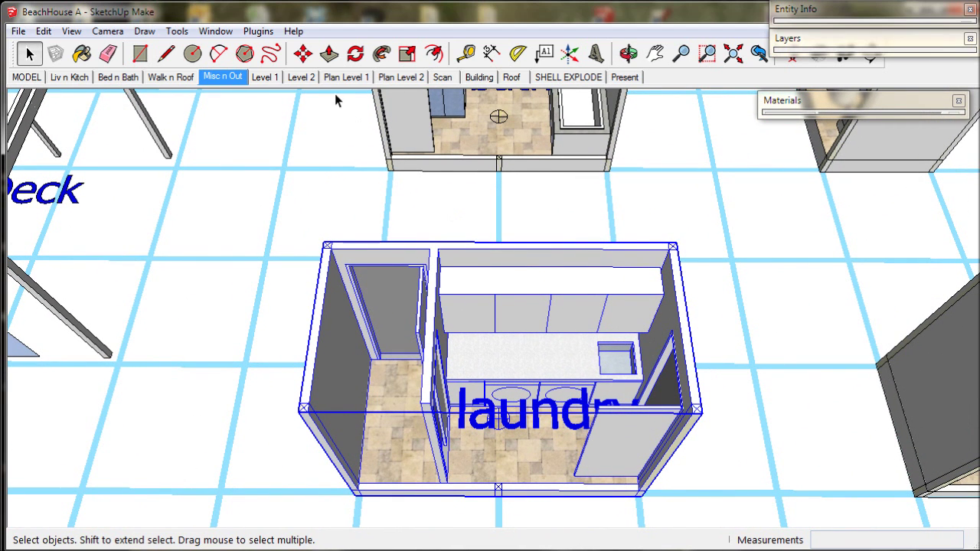
{"action": "left_click", "coordinate": [303, 53]}
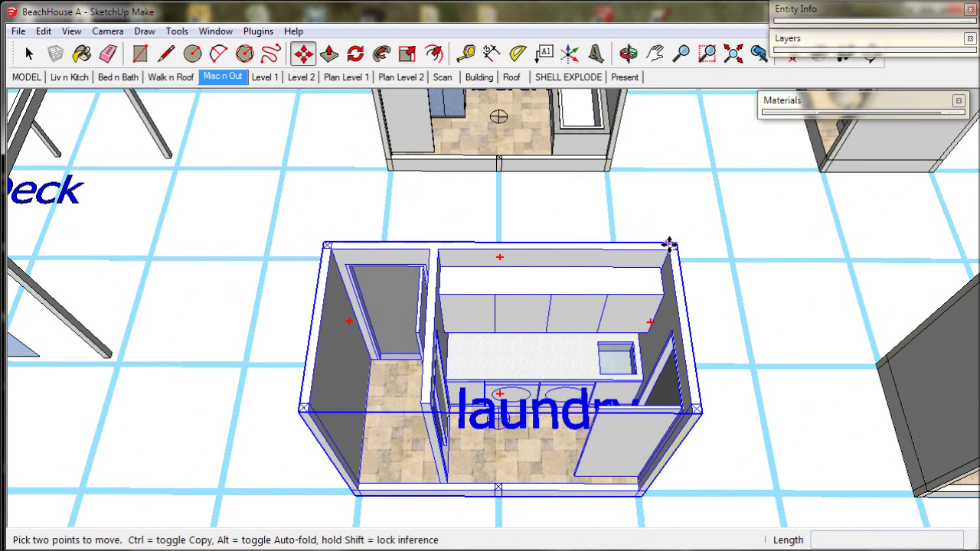
{"action": "scroll", "coordinate": [669, 243], "scroll_direction": "up", "scroll_amount": 1}
{"action": "scroll", "coordinate": [670, 245], "scroll_direction": "up", "scroll_amount": 5}
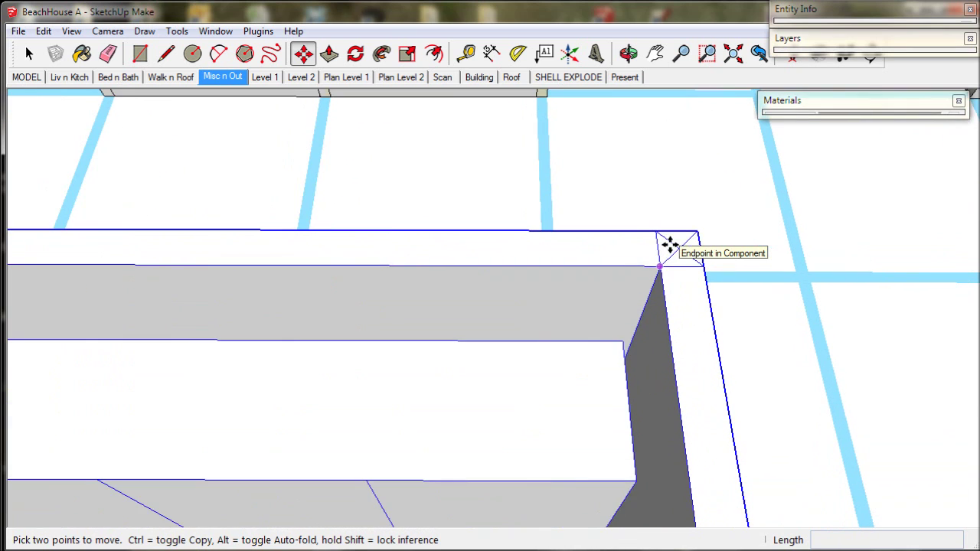
{"action": "left_click", "coordinate": [682, 248]}
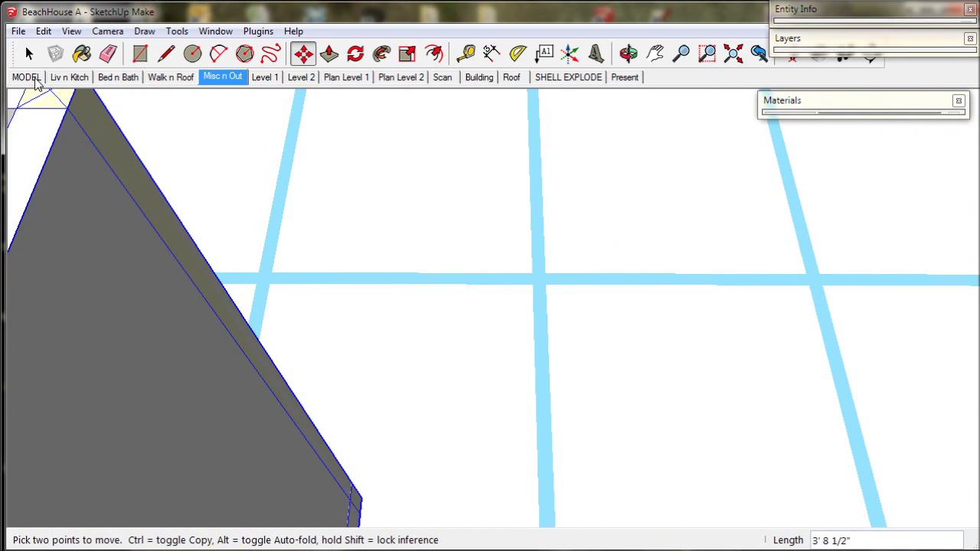
{"action": "left_click", "coordinate": [28, 77]}
Drop the laundry module onto the house's front corner endpoint.
{"action": "middle_click_drag", "start_coordinate": [306, 277], "coordinate": [371, 258]}
{"action": "scroll", "coordinate": [457, 362], "scroll_direction": "up", "scroll_amount": 5}
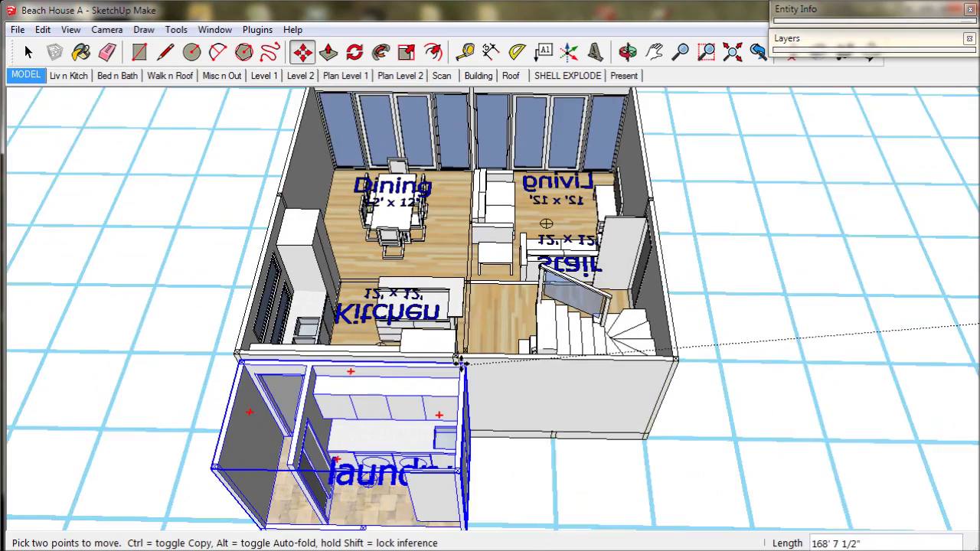
{"action": "scroll", "coordinate": [457, 360], "scroll_direction": "up", "scroll_amount": 6}
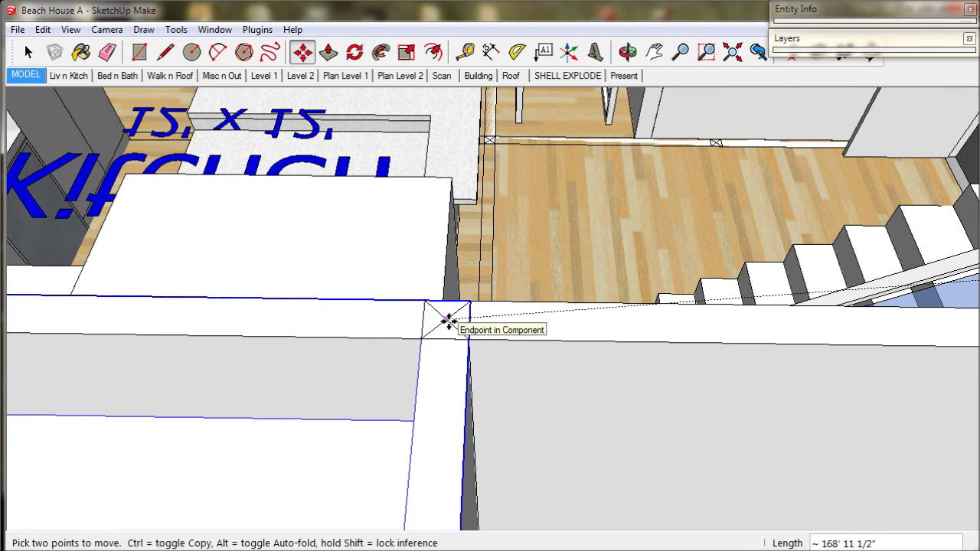
{"action": "left_click", "coordinate": [449, 321]}
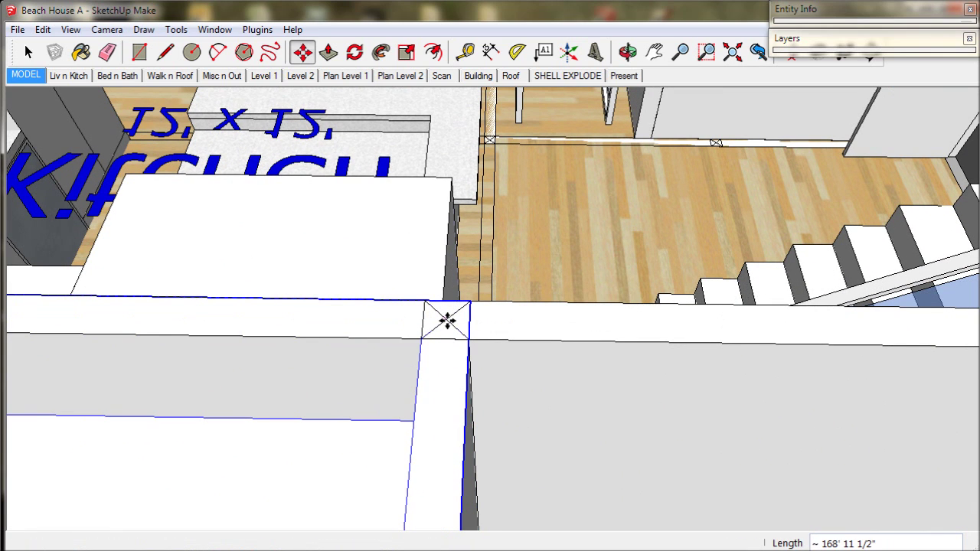
Return to the overhead house view and grab the laundry corner for a second move.
{"action": "left_click", "coordinate": [26, 75]}
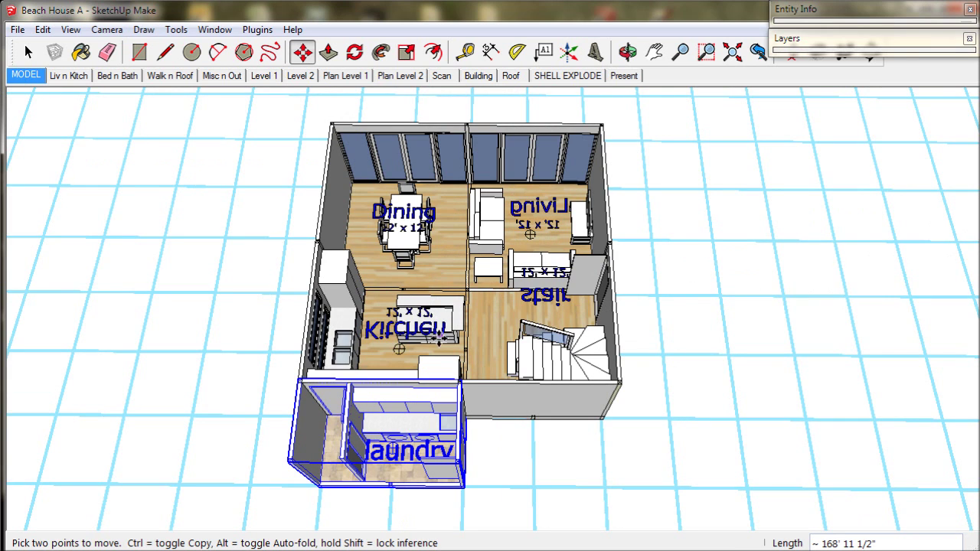
{"action": "middle_click_drag", "start_coordinate": [440, 342], "coordinate": [423, 212]}
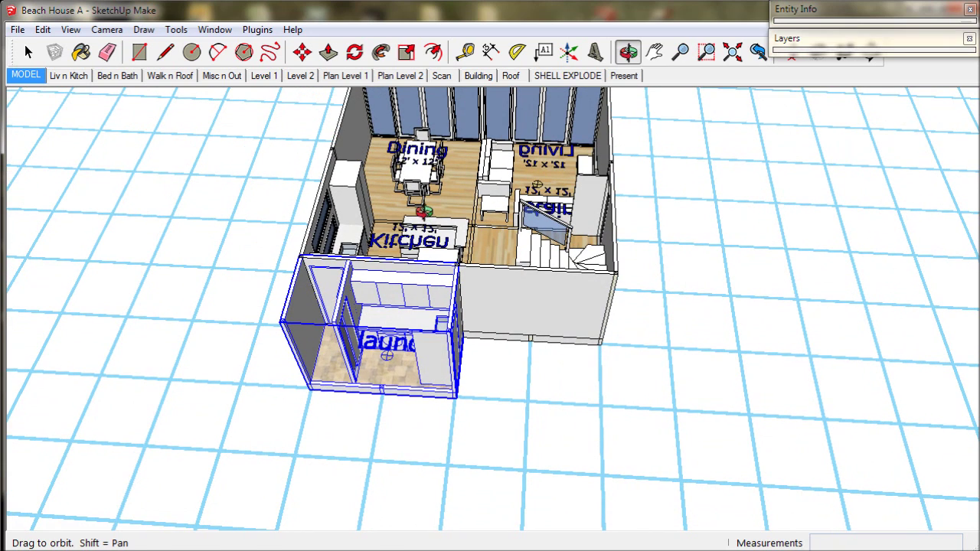
{"action": "scroll", "coordinate": [457, 398], "scroll_direction": "up", "scroll_amount": 4}
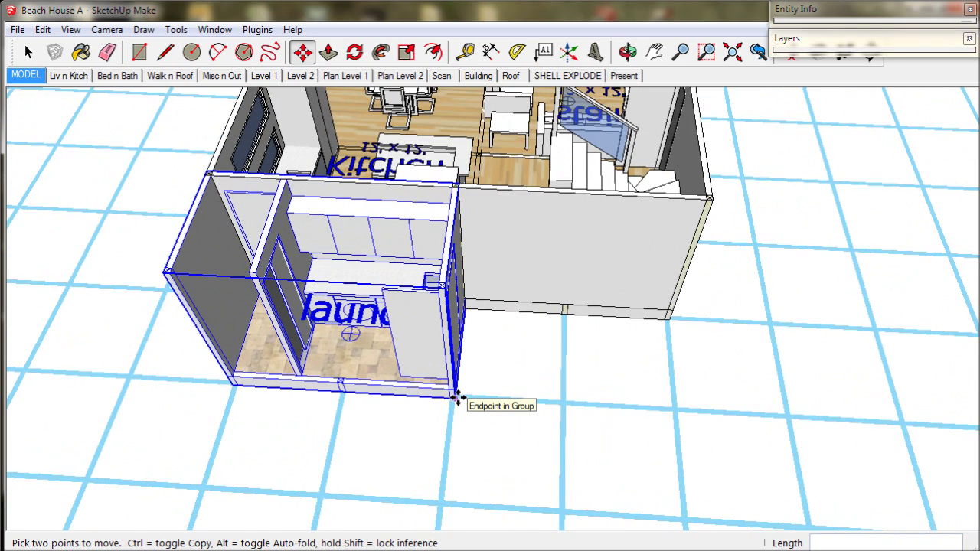
{"action": "scroll", "coordinate": [457, 398], "scroll_direction": "up", "scroll_amount": 2}
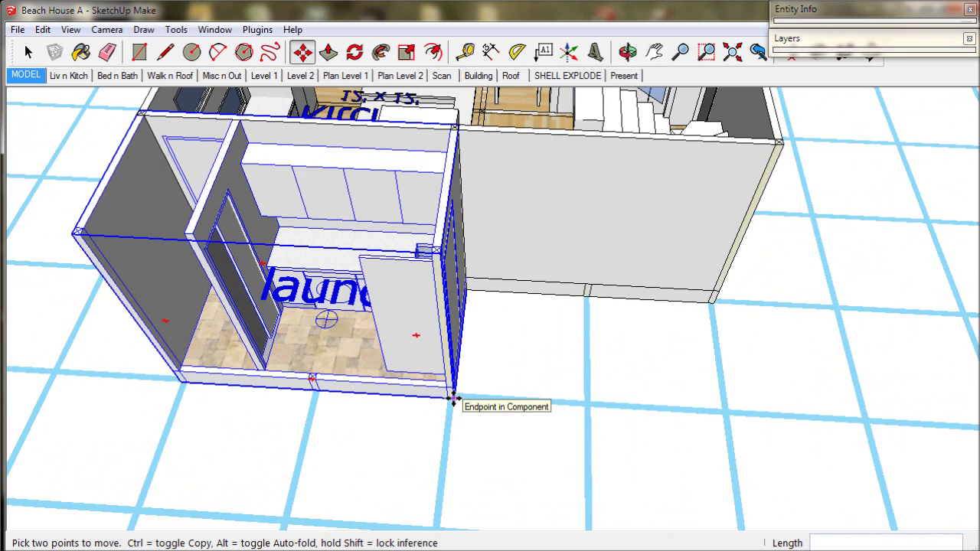
{"action": "left_click", "coordinate": [453, 399]}
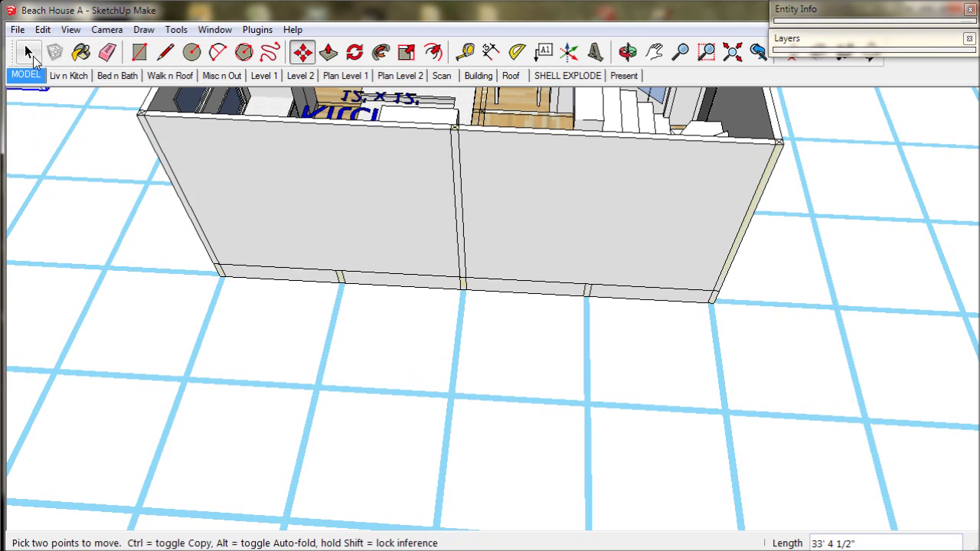
Cancel the stray move, then zoom to the whole model and to the laundry module.
{"action": "left_click", "coordinate": [28, 52]}
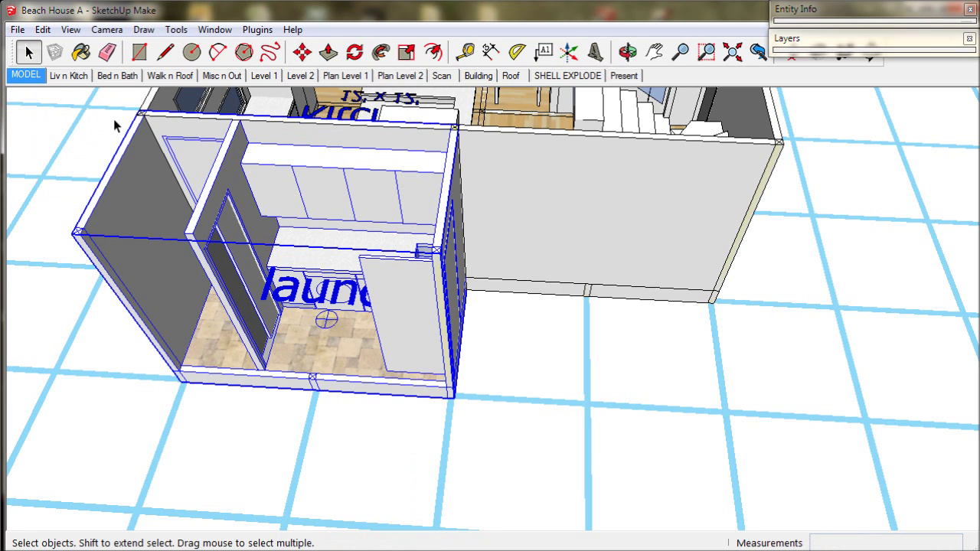
{"action": "left_click", "coordinate": [733, 54]}
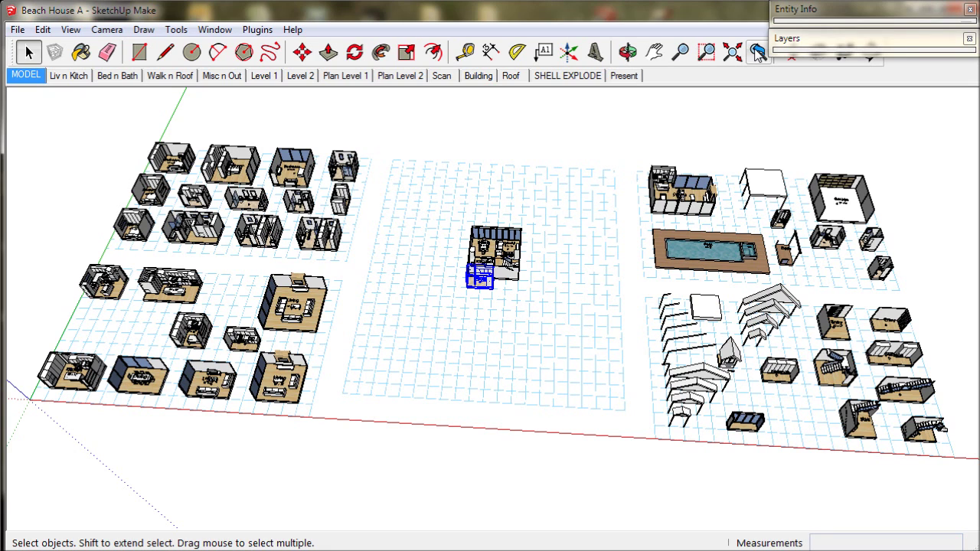
{"action": "left_click", "coordinate": [757, 52]}
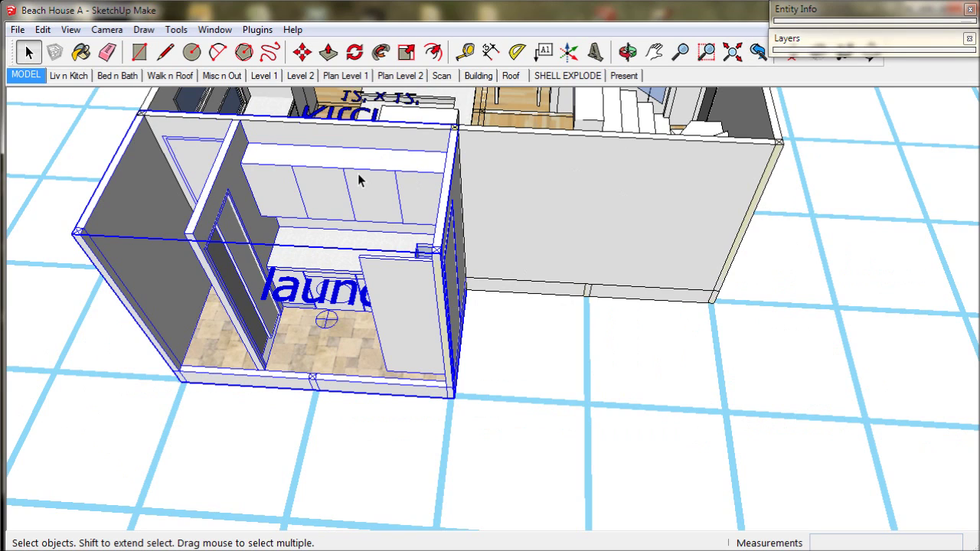
{"action": "left_click", "coordinate": [303, 52]}
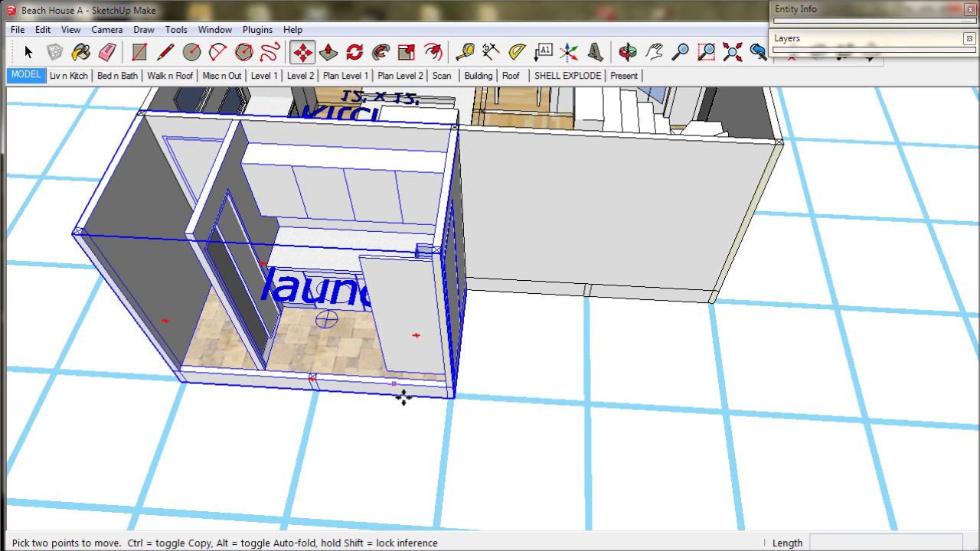
Slide the laundry module 6' along the front wall so it sits flush below the Kitchen.
{"action": "left_click", "coordinate": [455, 398]}
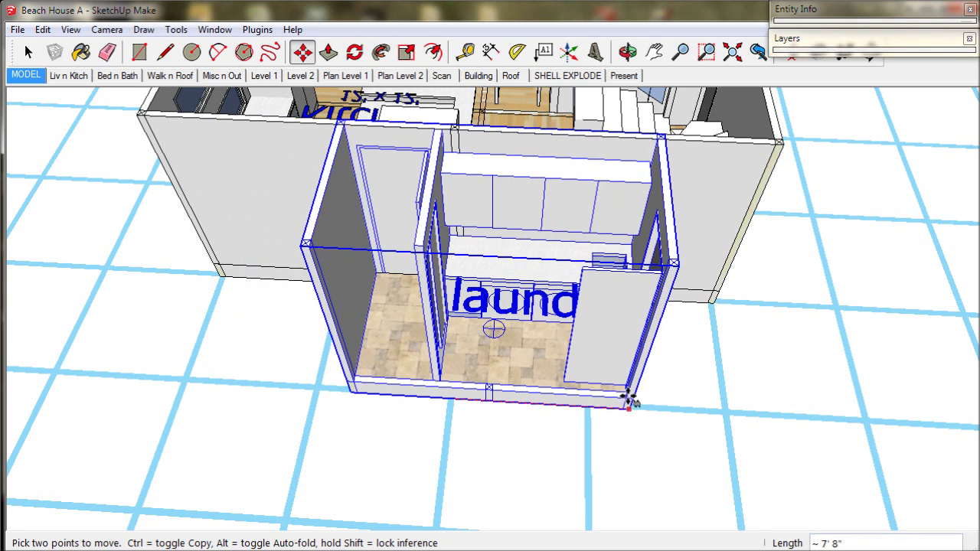
{"action": "scroll", "coordinate": [593, 411], "scroll_direction": "up", "scroll_amount": 5}
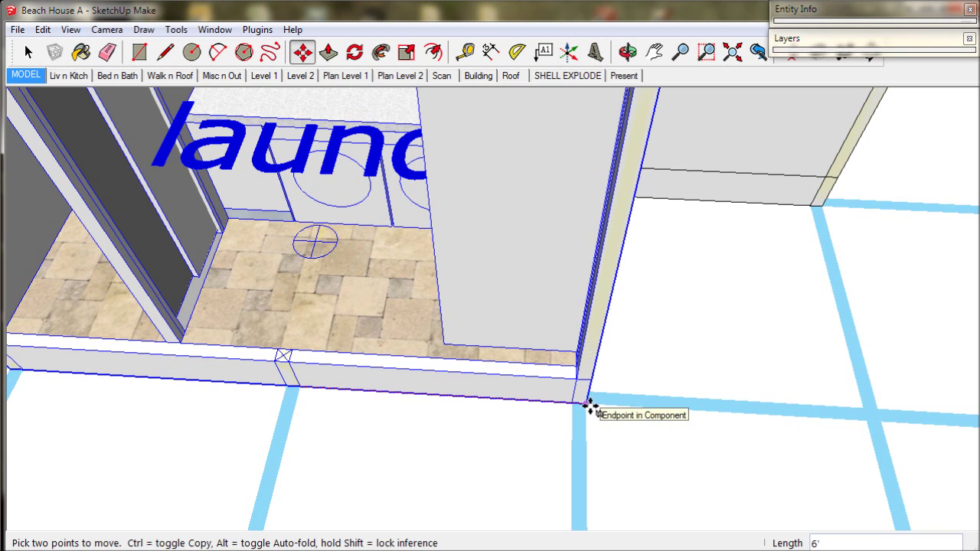
{"action": "scroll", "coordinate": [590, 407], "scroll_direction": "down", "scroll_amount": 6}
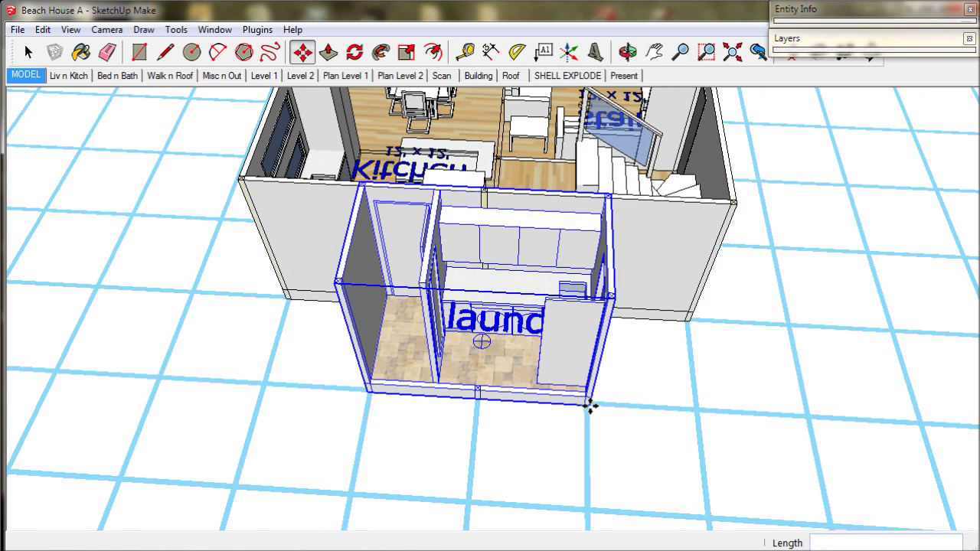
{"action": "middle_click_drag", "start_coordinate": [591, 406], "coordinate": [570, 431]}
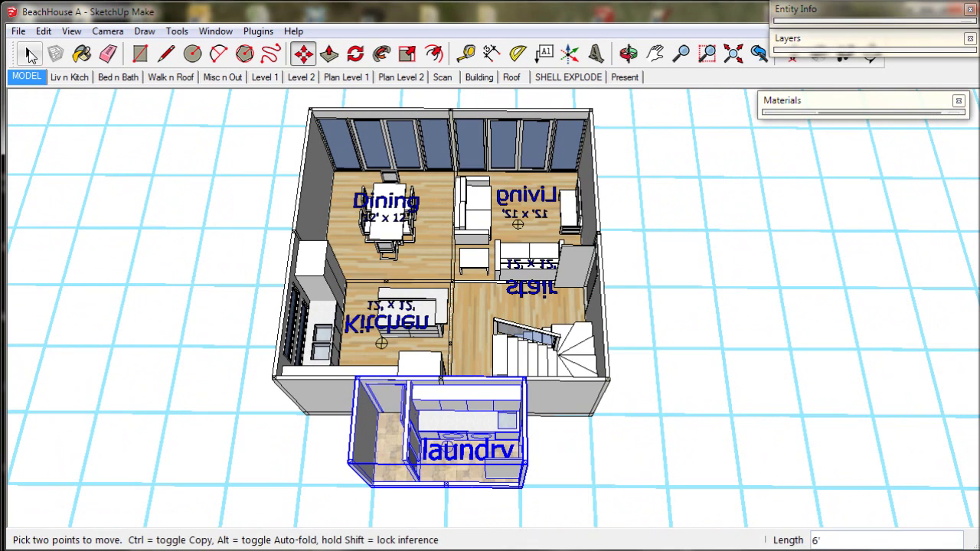
{"action": "key", "text": "space"}
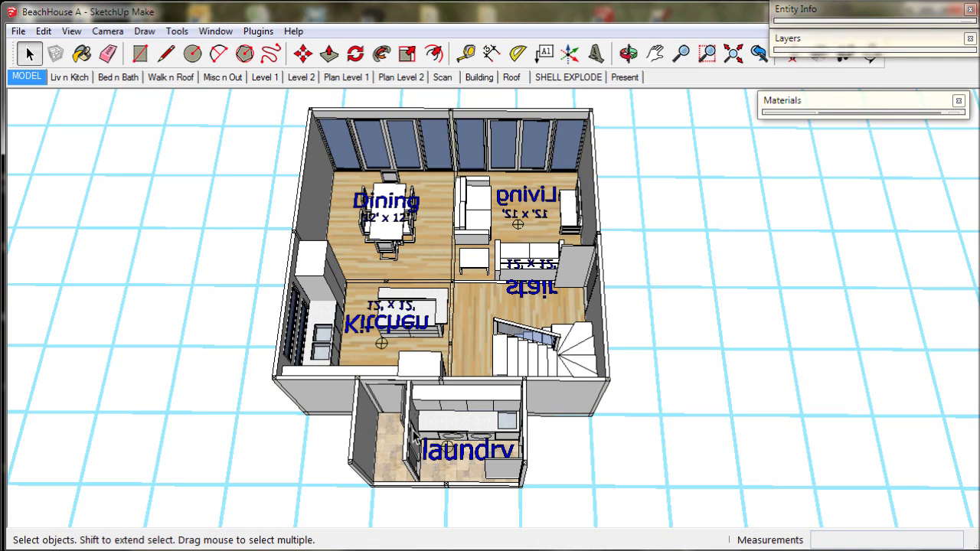
{"action": "left_click", "coordinate": [449, 431]}
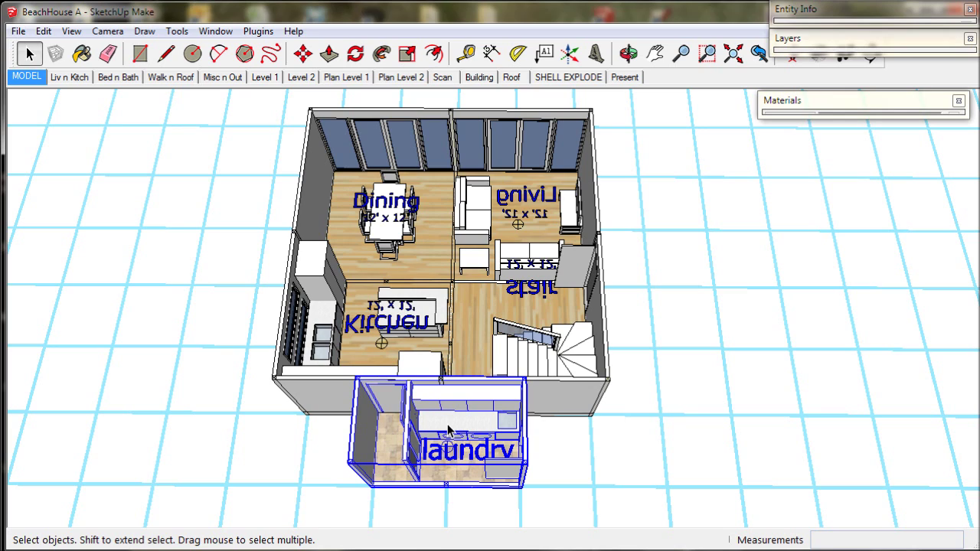
Flip the laundry group along Group's Green so its layout mirrors against the house.
{"action": "right_click", "coordinate": [449, 429]}
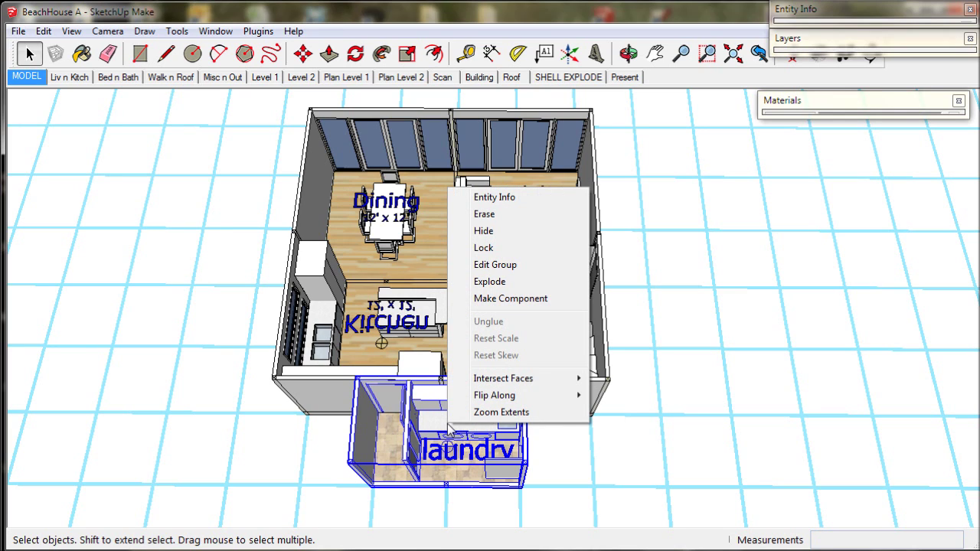
{"action": "mouse_move", "coordinate": [519, 396]}
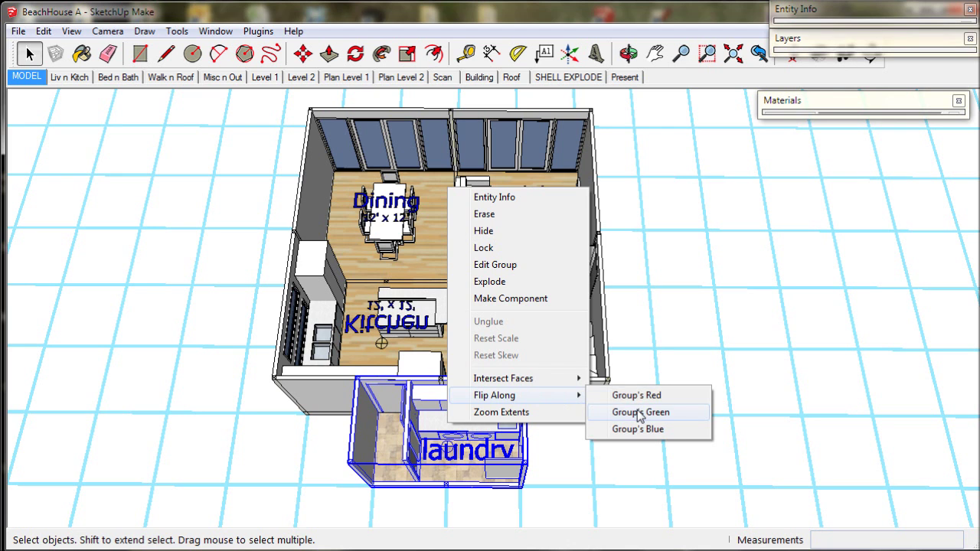
{"action": "left_click", "coordinate": [639, 412]}
{"action": "mouse_move", "coordinate": [527, 444]}
{"action": "middle_mouse_down"}
{"action": "mouse_move", "coordinate": [518, 463]}
{"action": "mouse_move", "coordinate": [530, 479]}
{"action": "mouse_move", "coordinate": [521, 446]}
{"action": "middle_mouse_up"}
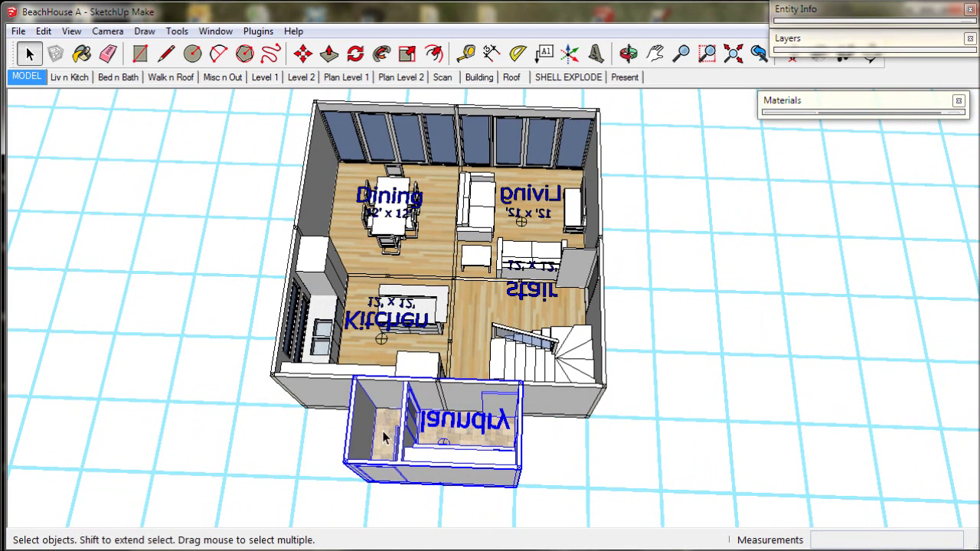